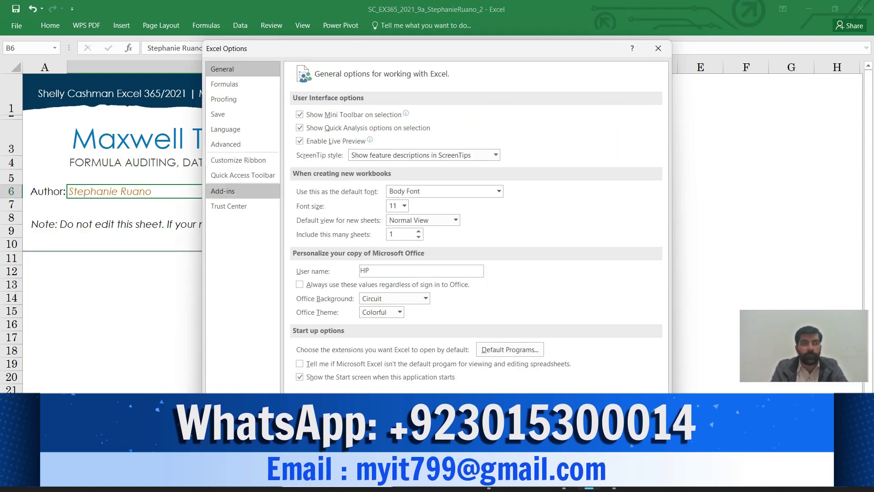
Open the Excel add-ins list from the program options and apply it with the Solver Add-in enabled.
click(223, 191)
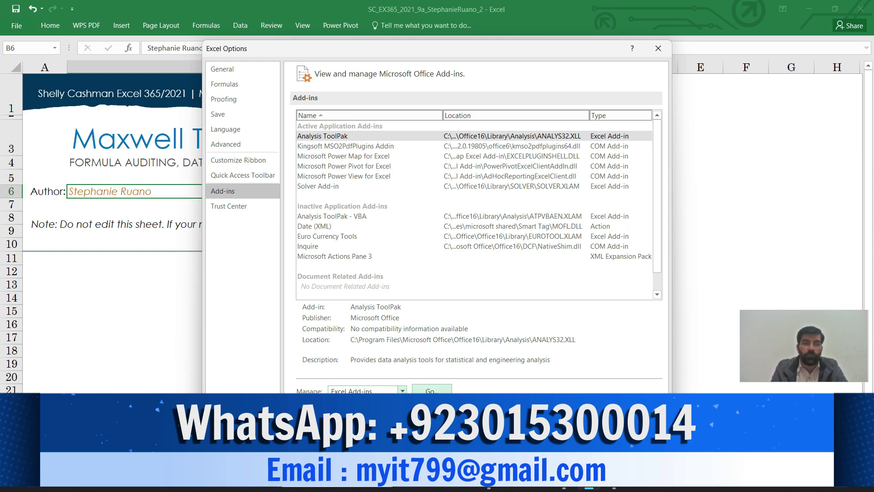
click(431, 391)
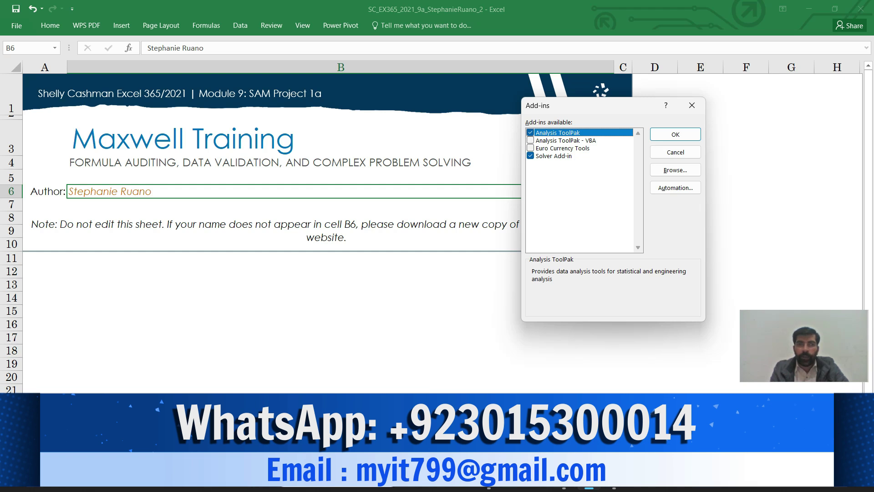
click(530, 156)
click(530, 156)
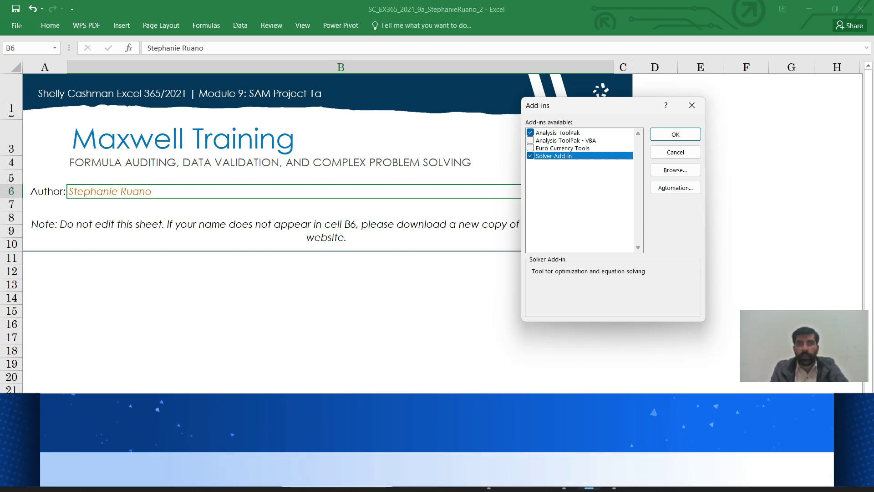
click(675, 134)
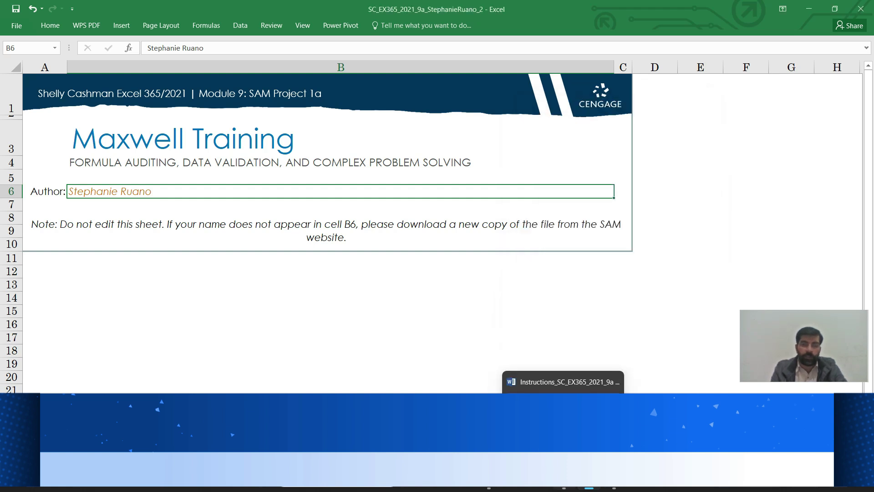
Switch to the Word instructions and highlight the introductory paragraph of project step 1 in bright green.
click(563, 482)
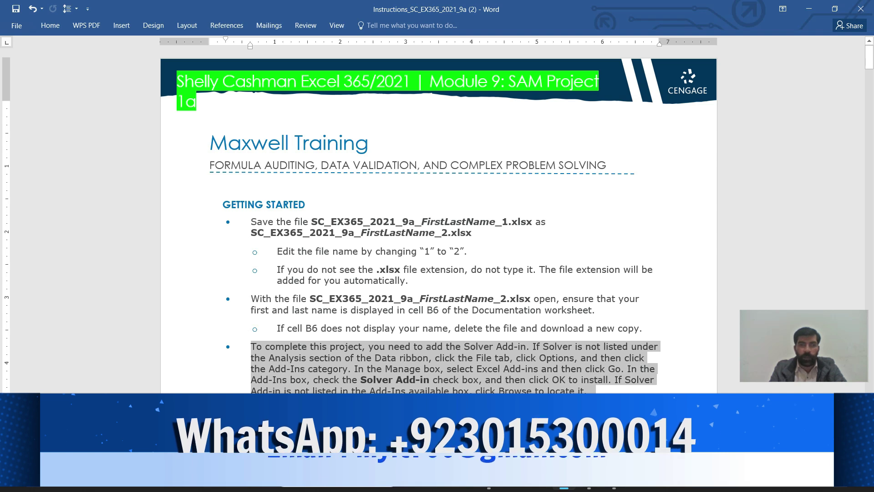
scroll(437, 219, down, 5)
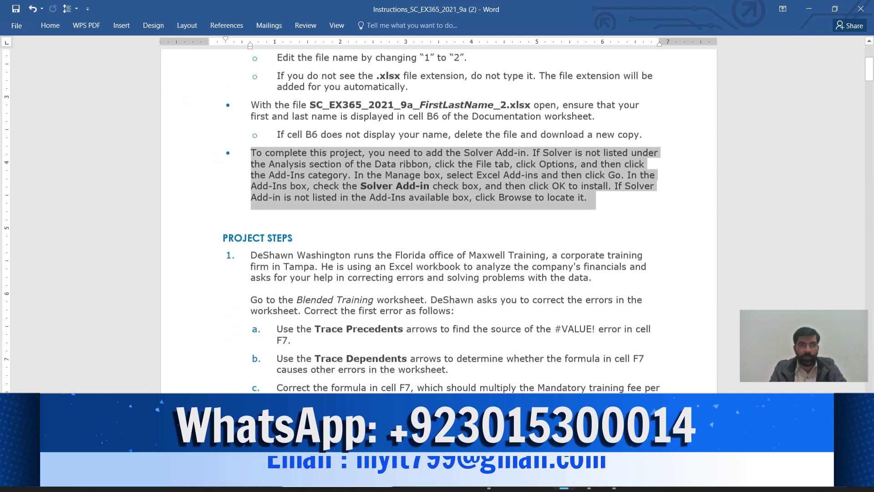
scroll(437, 219, down, 3)
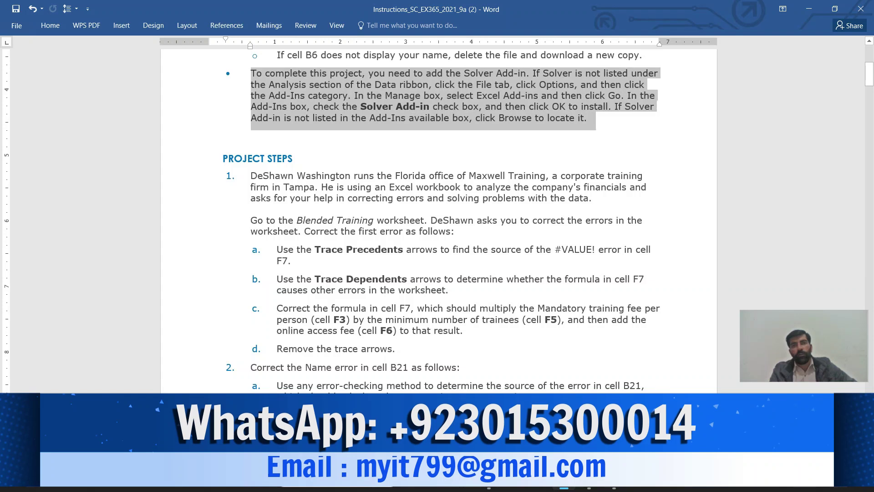
scroll(437, 218, down, 1)
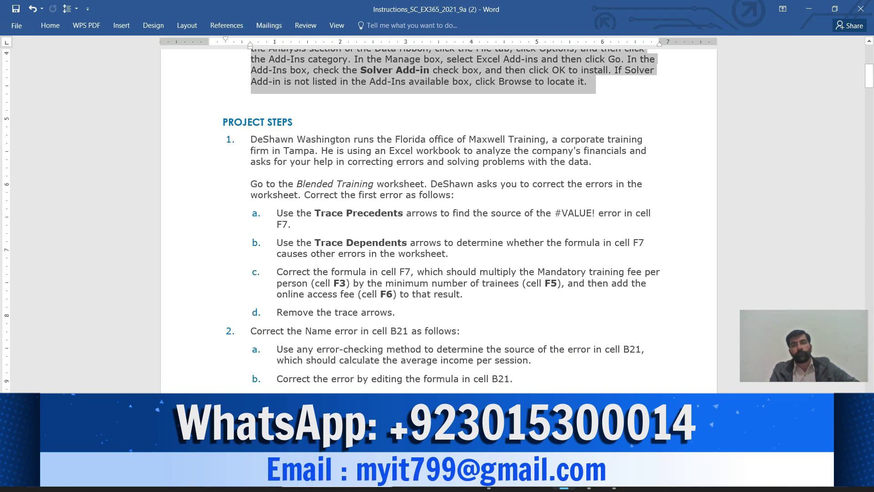
scroll(437, 219, down, 1)
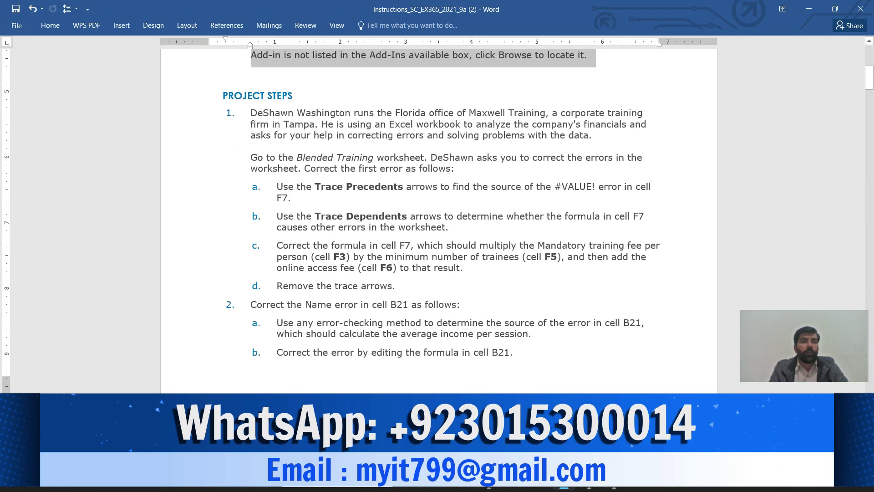
scroll(437, 218, down, 1)
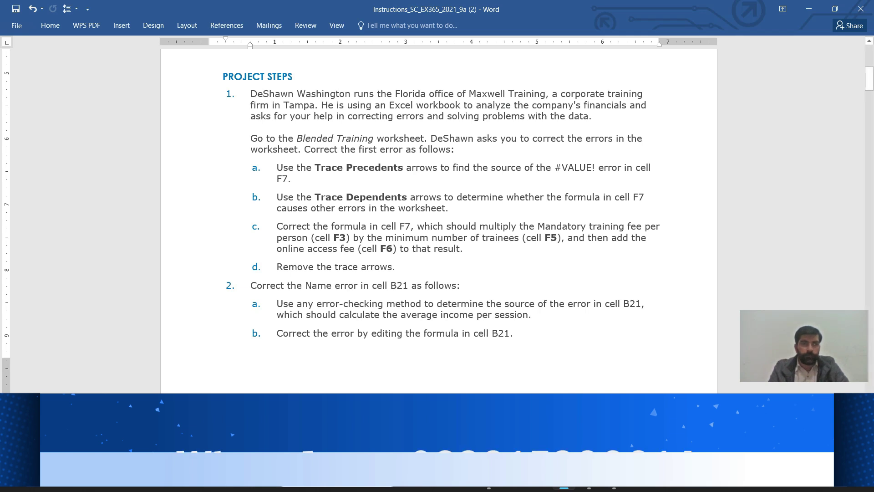
drag(251, 94, 596, 126)
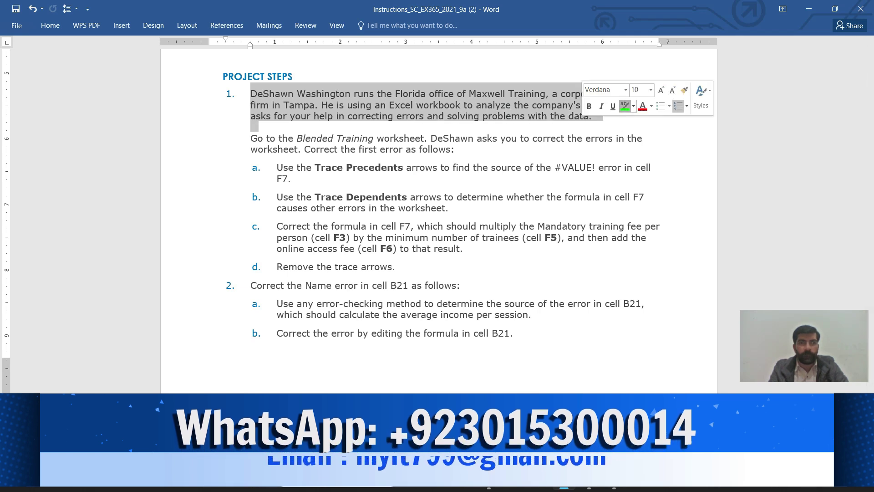
click(625, 105)
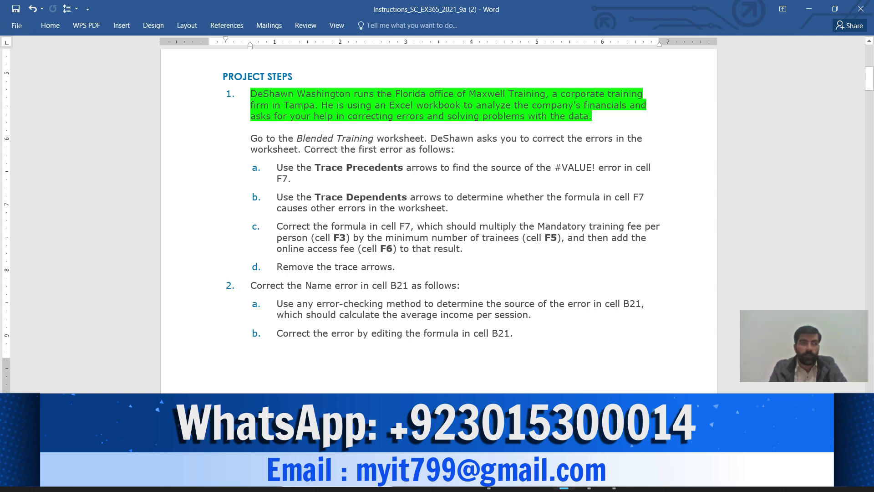
Select the instruction about the Blended Training worksheet, then switch to the Excel workbook and go to that worksheet.
drag(251, 139, 454, 150)
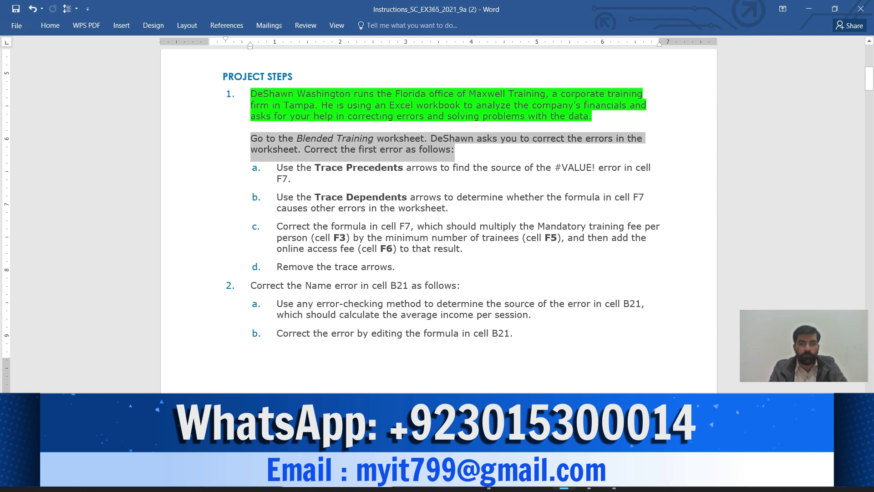
mouse_move(589, 480)
click(588, 428)
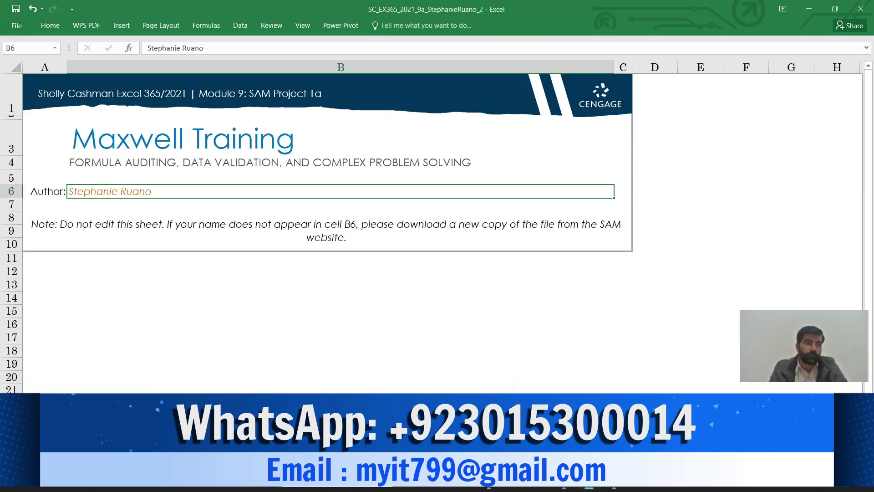
key(ctrl+Page_Down)
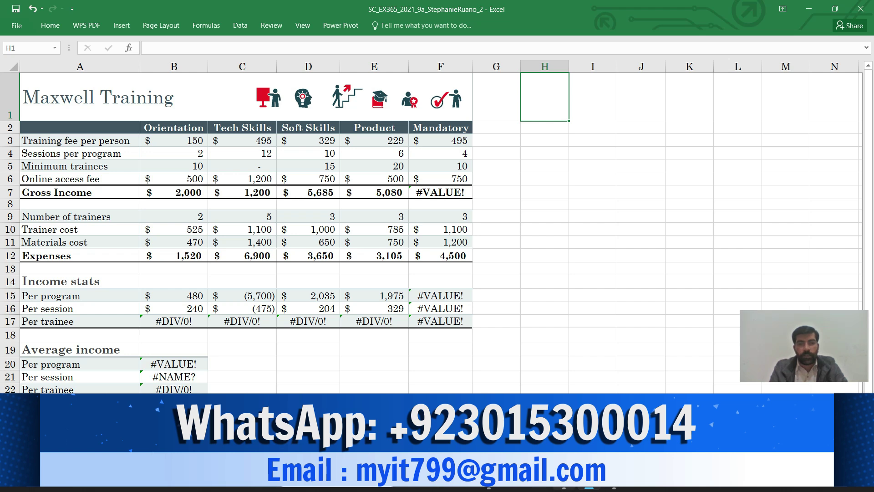
Return to the Word instructions and highlight the selected Blended Training paragraph in bright green.
mouse_move(564, 480)
click(564, 428)
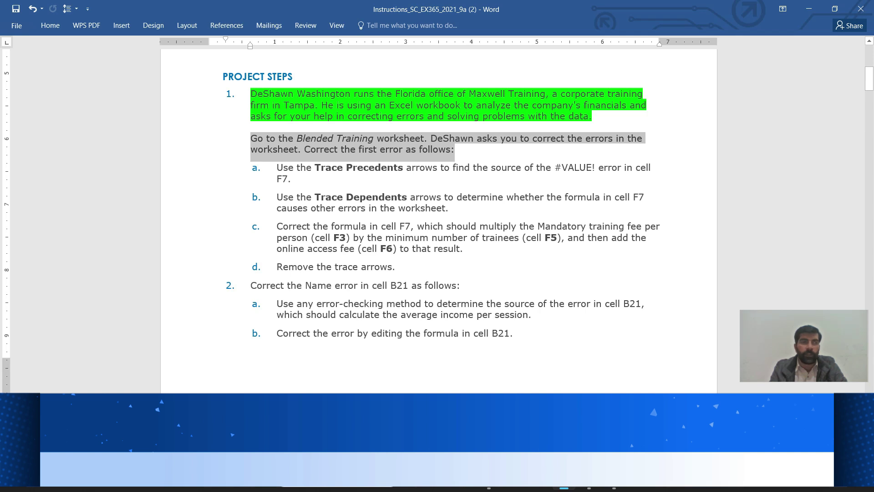
click(50, 25)
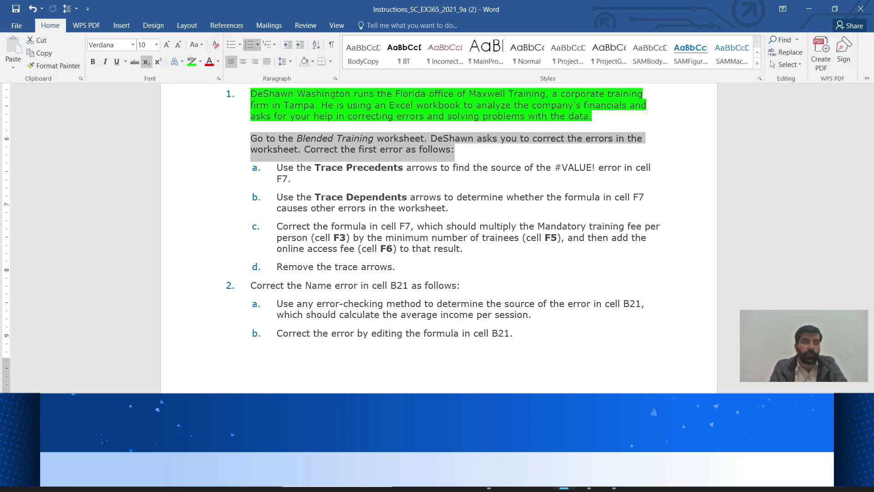
click(192, 61)
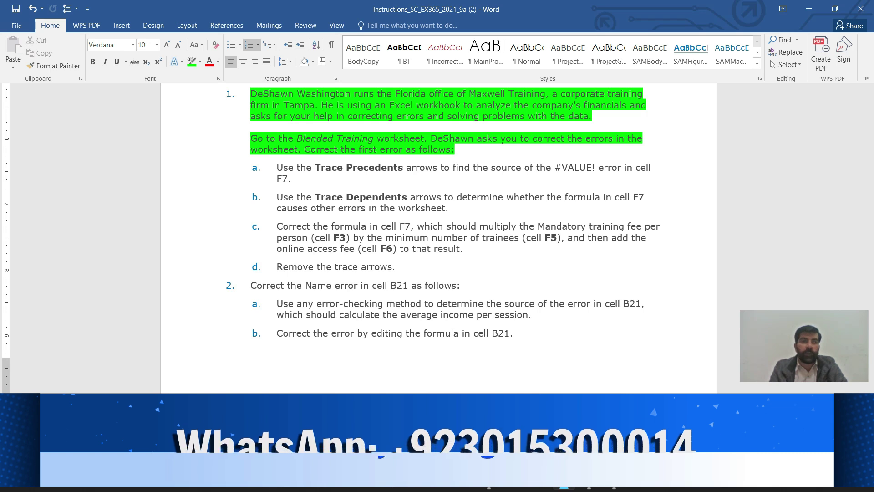
Highlight instruction 1a about the Trace Precedents arrows in yellow.
click(277, 168)
drag(276, 167, 296, 179)
click(341, 162)
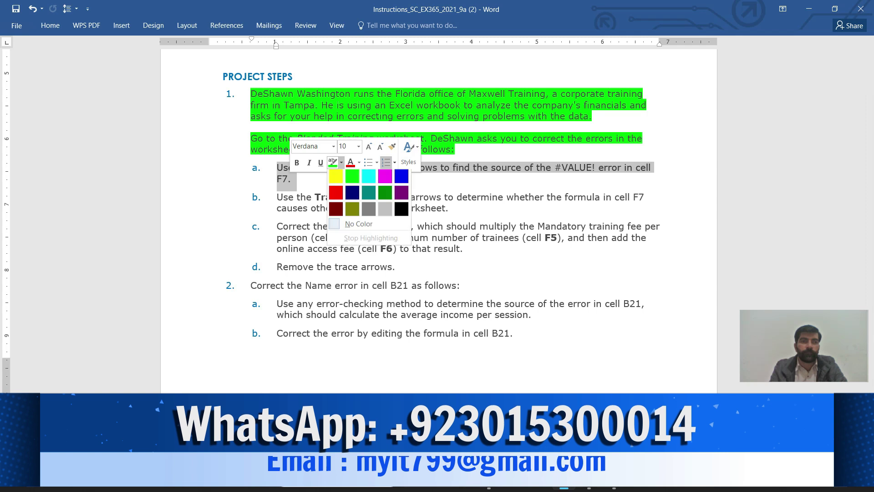
click(336, 176)
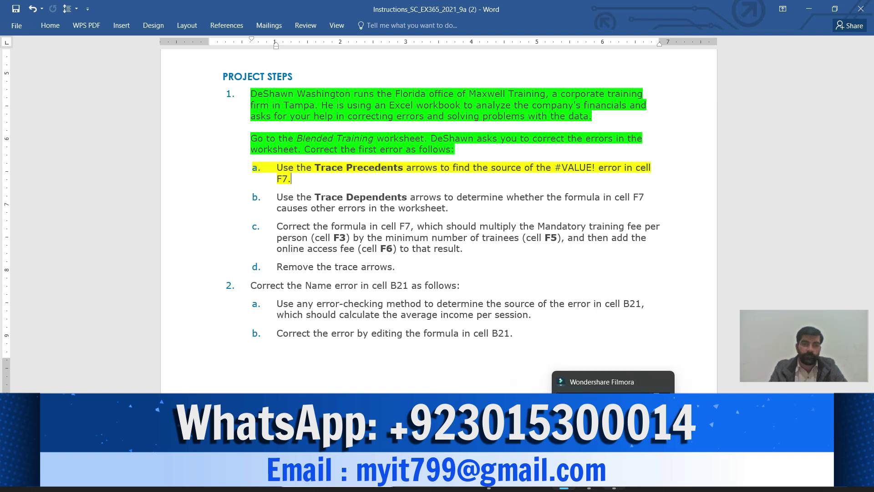
Switch to the Excel workbook and trace the precedents of cell F7 on the Blended Training worksheet.
mouse_move(589, 477)
click(588, 424)
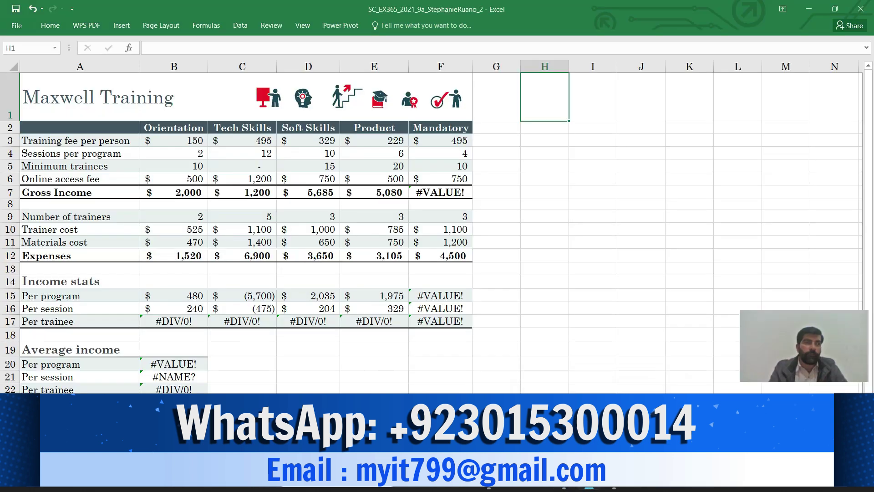
click(27, 48)
text(f7)
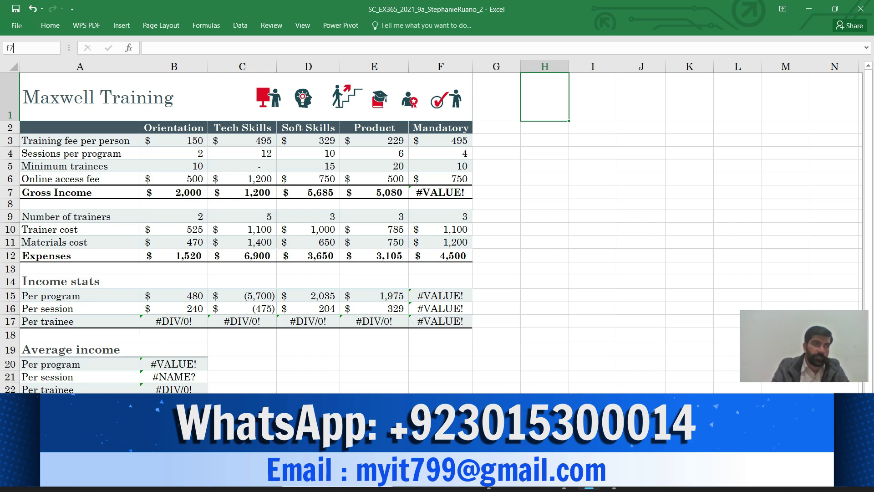
key(Return)
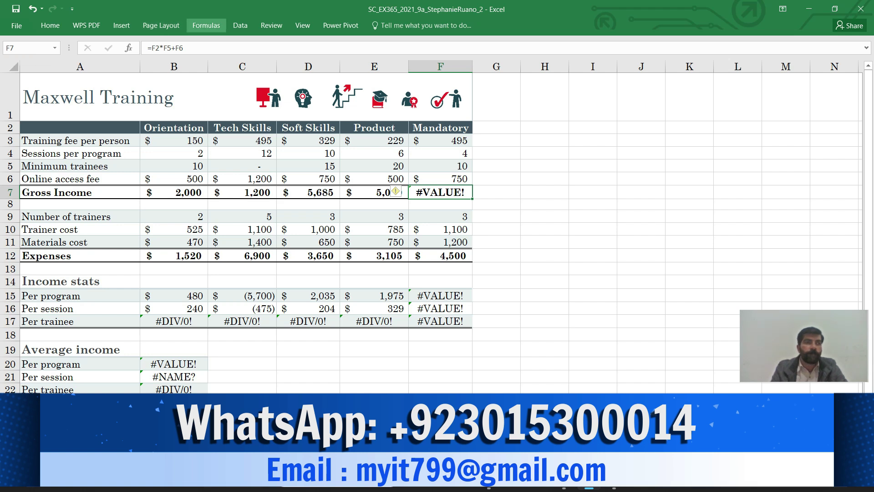
click(205, 26)
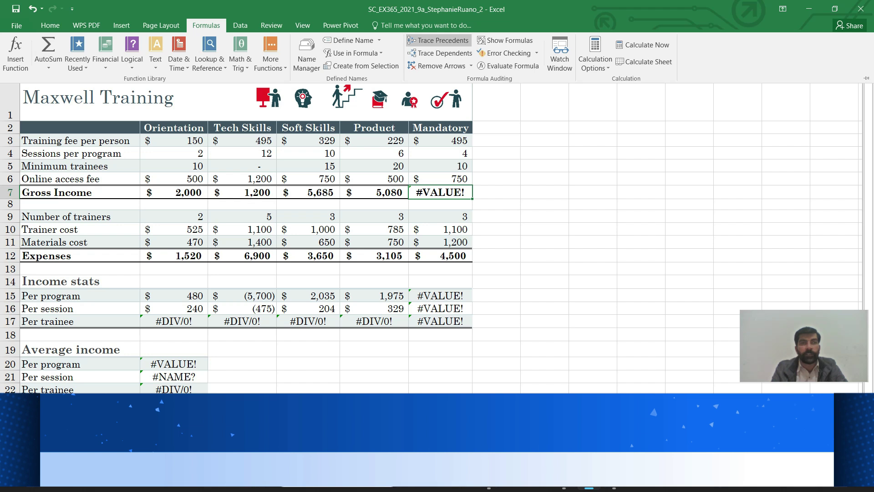
click(438, 40)
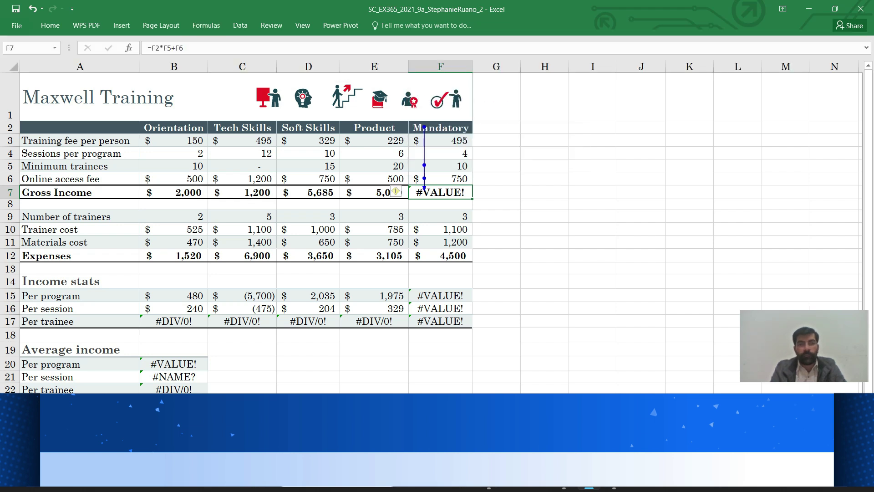
Switch to the Word instructions and highlight instruction 1b about the Trace Dependents arrows in bright green.
mouse_move(564, 483)
click(563, 428)
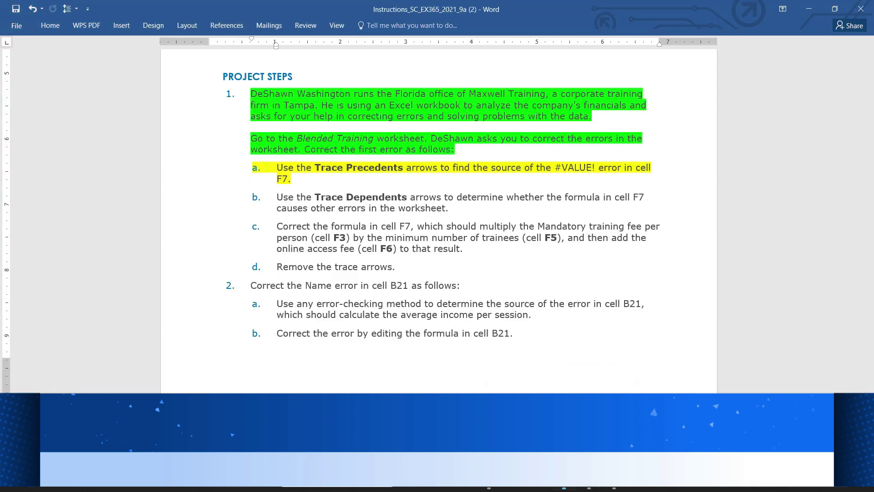
drag(277, 208, 343, 208)
drag(276, 197, 445, 208)
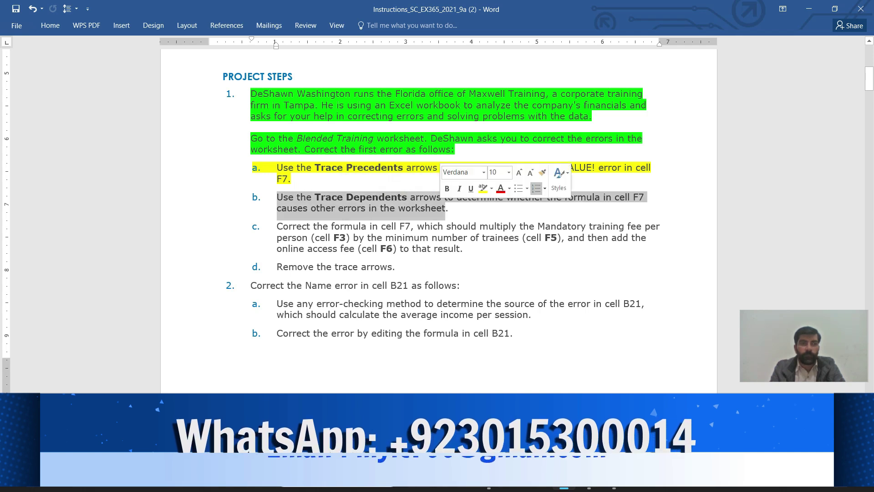
click(491, 188)
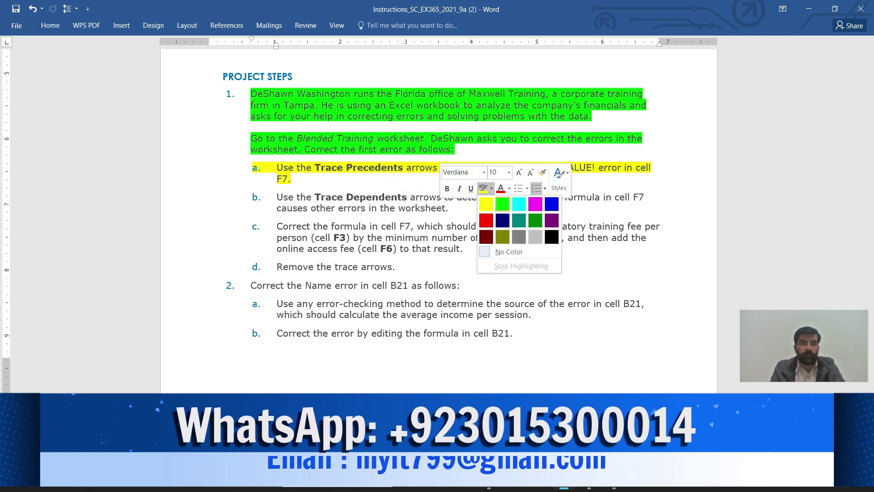
click(503, 204)
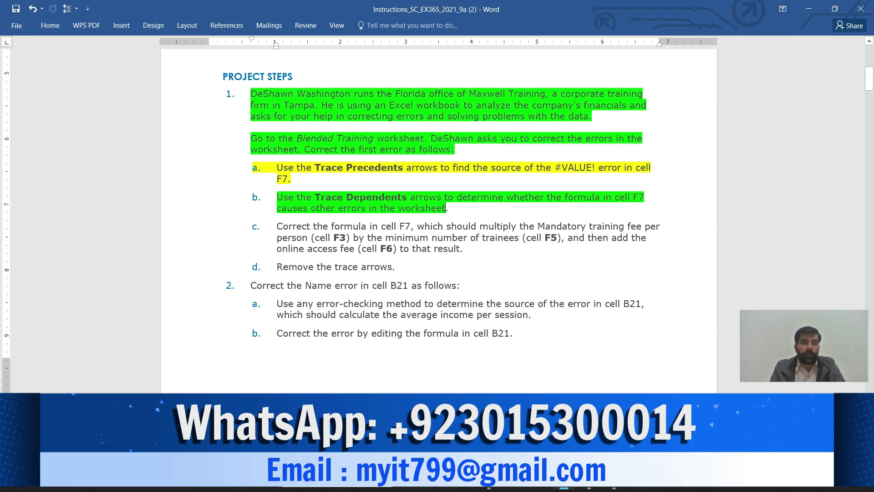
Switch to the Excel workbook and trace the dependents of cell F7.
mouse_move(589, 480)
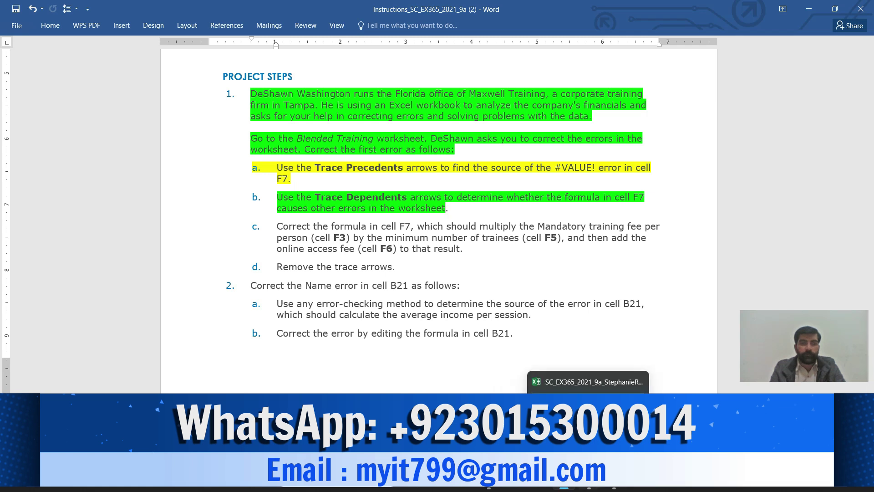
click(588, 433)
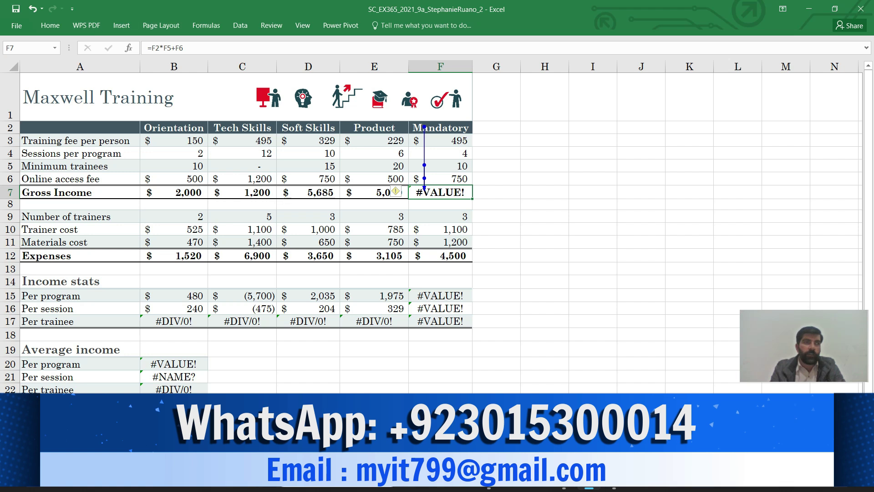
click(206, 25)
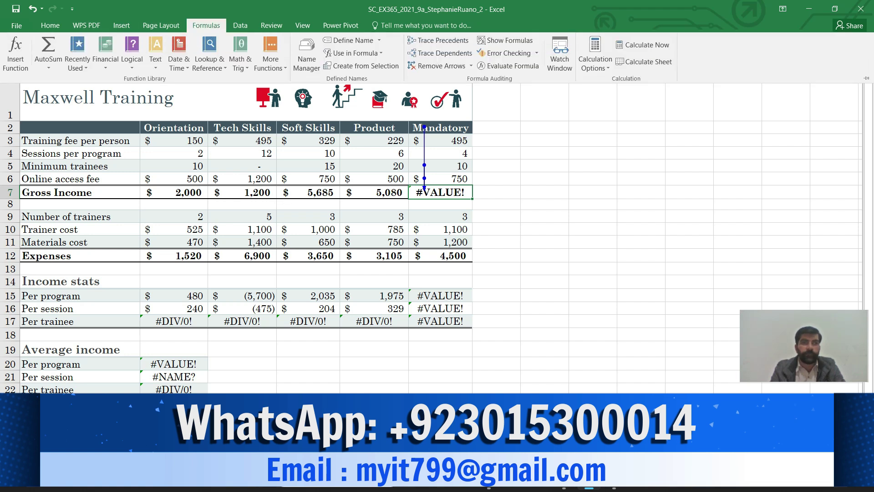
click(440, 53)
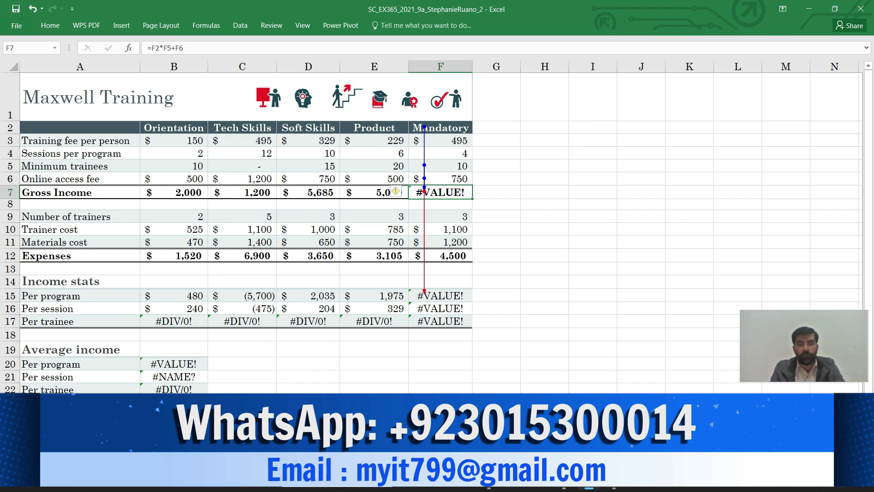
Switch to the Word instructions and highlight instruction 1c about correcting the F7 formula in yellow.
mouse_move(588, 488)
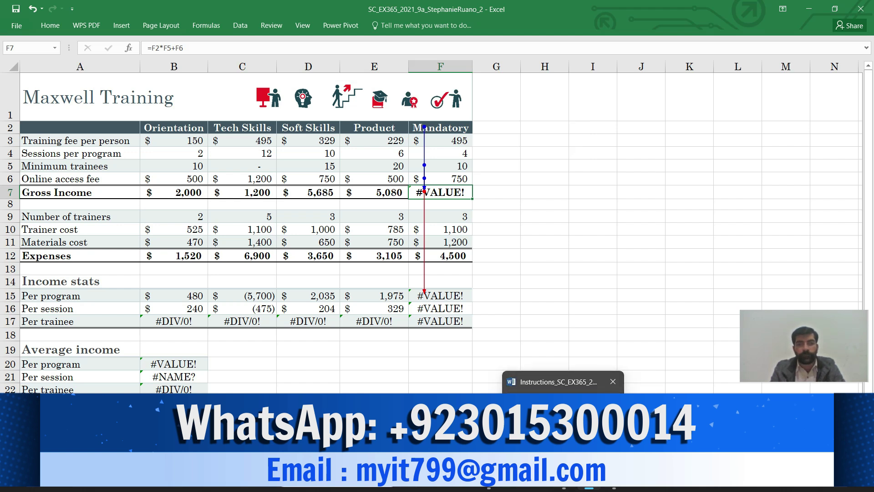
click(565, 488)
drag(276, 227, 462, 249)
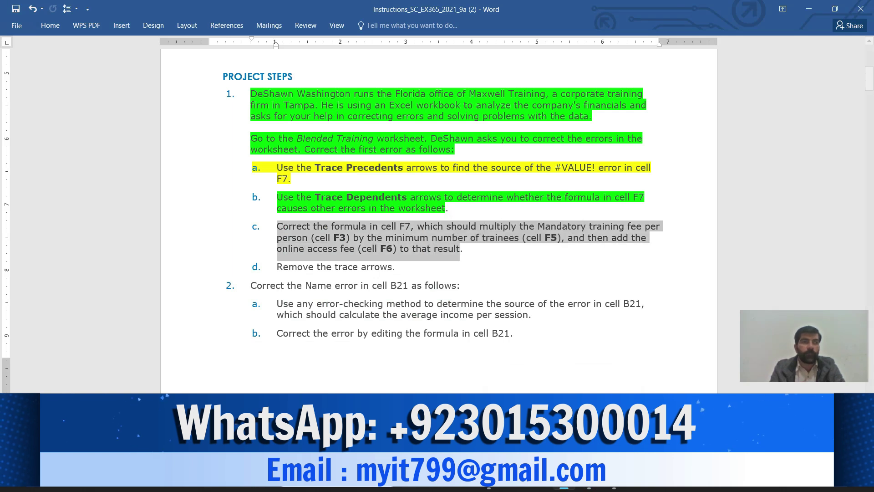
click(50, 25)
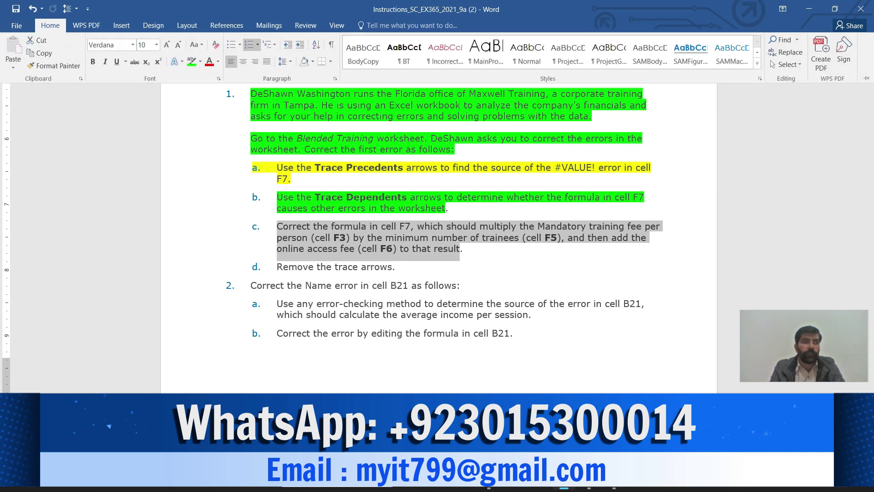
click(200, 62)
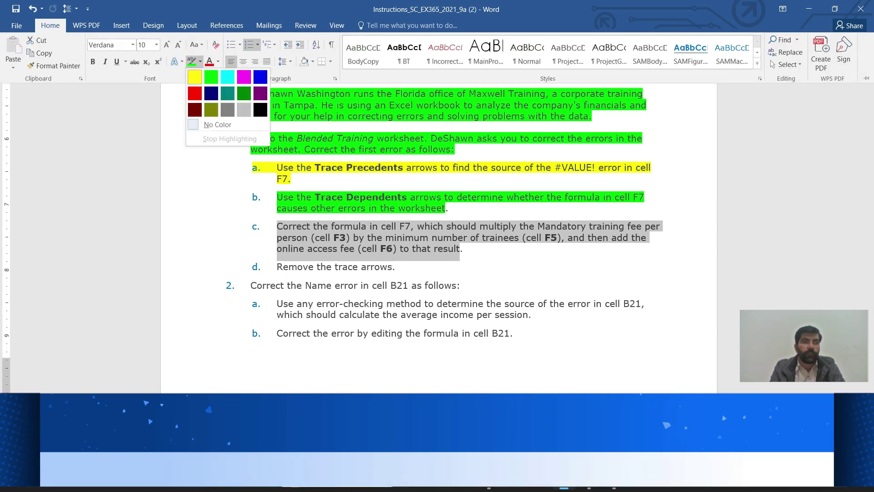
click(195, 77)
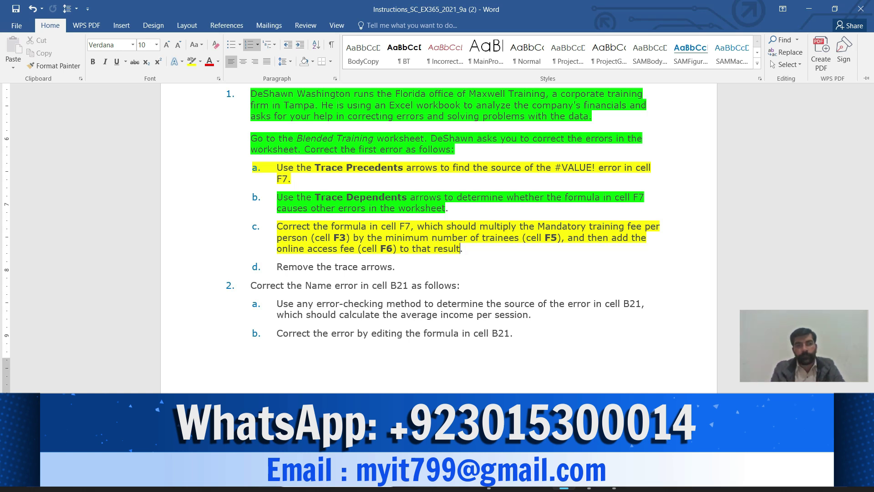
Switch to the Excel workbook and correct the formula in cell F7 to =F3*F5+F6.
mouse_move(589, 479)
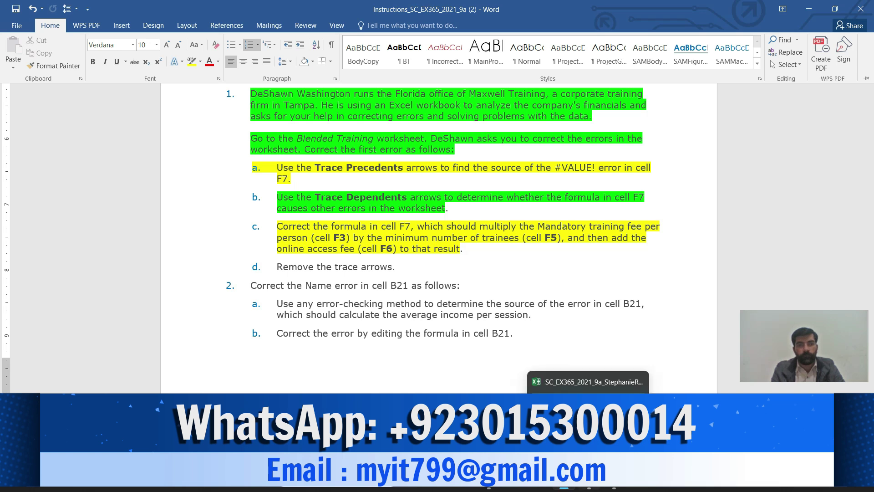
click(587, 426)
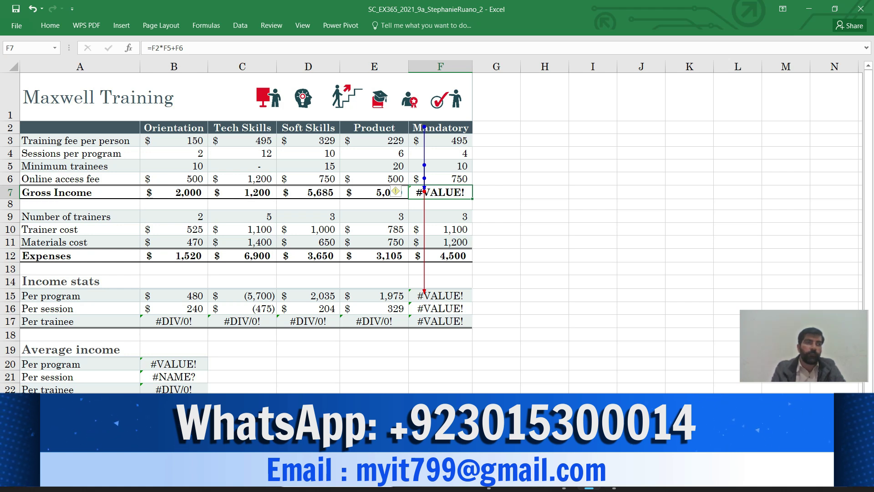
click(159, 48)
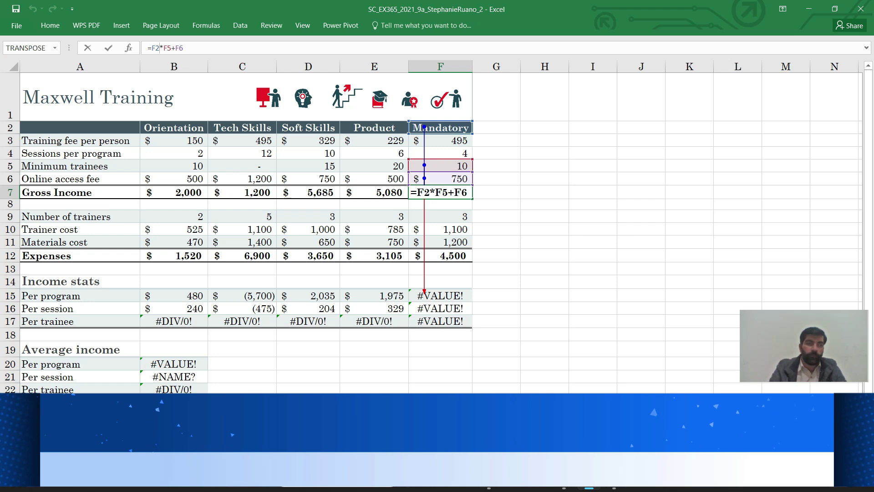
key(BackSpace)
text(3)
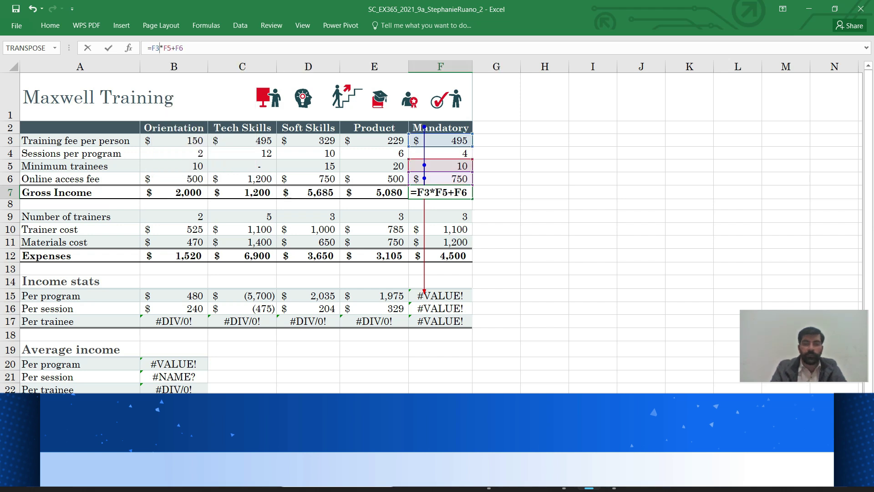
key(Return)
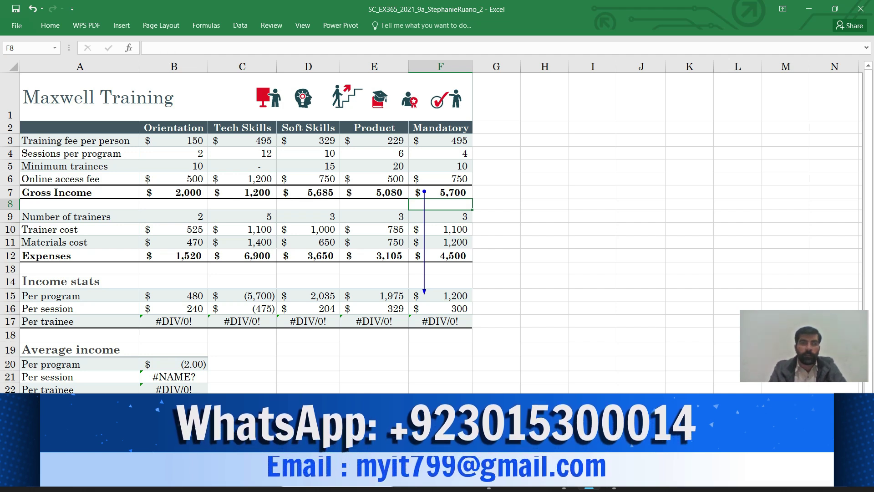
Switch to the Word instructions and highlight instruction 1d about removing the trace arrows in yellow.
mouse_move(564, 480)
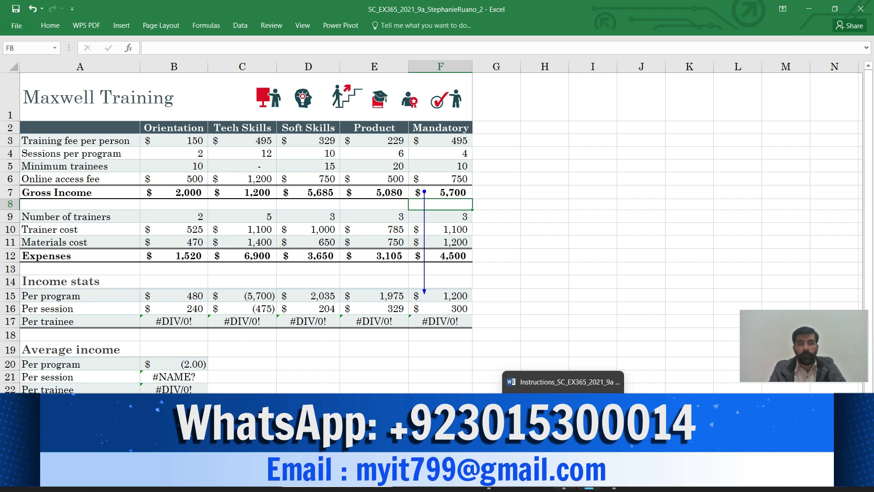
click(564, 428)
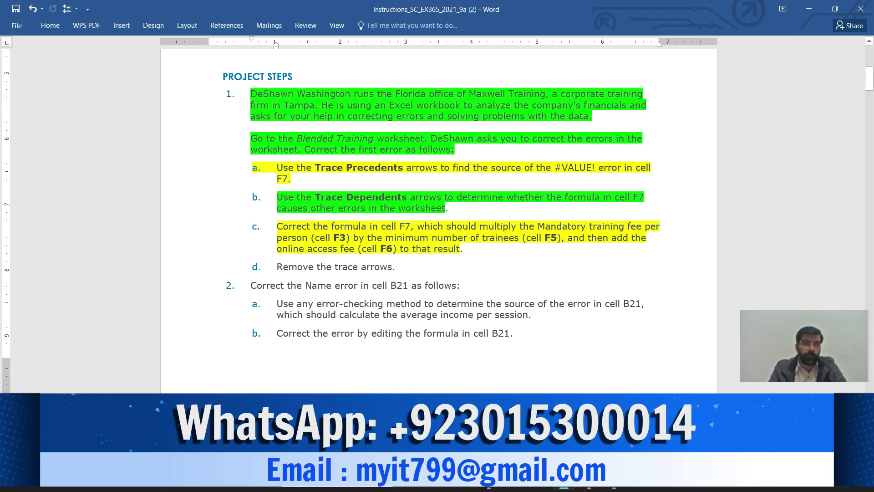
drag(277, 267, 392, 267)
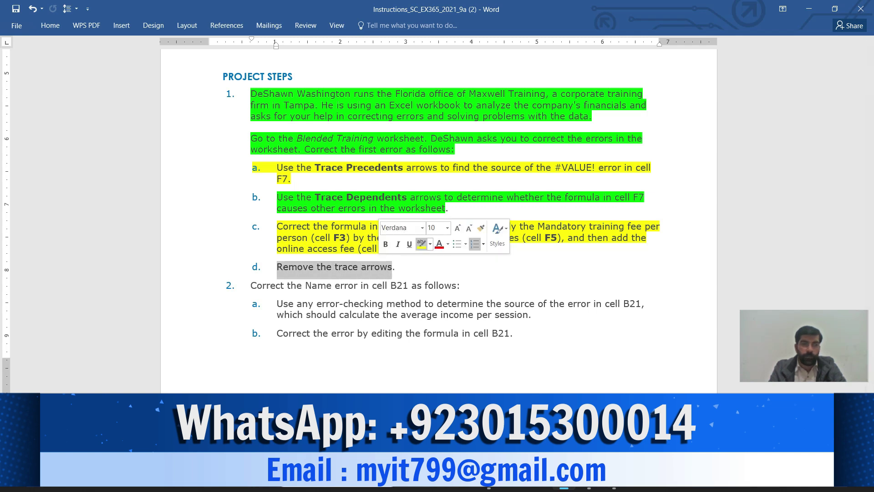
click(421, 243)
Switch to the Excel workbook and remove all trace arrows from the Blended Training worksheet.
mouse_move(589, 483)
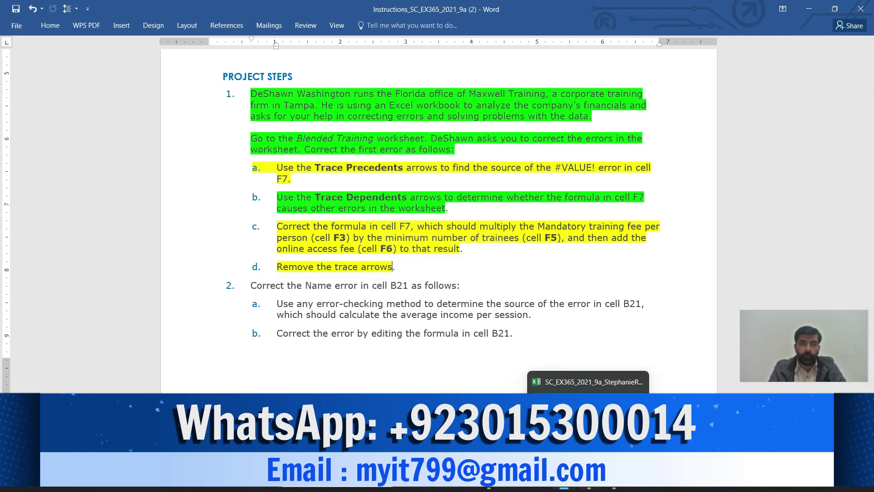
click(588, 428)
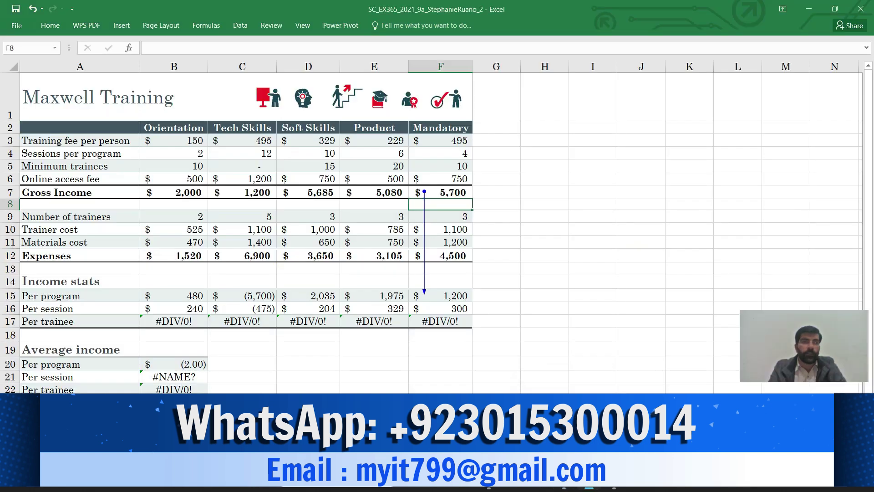
click(206, 26)
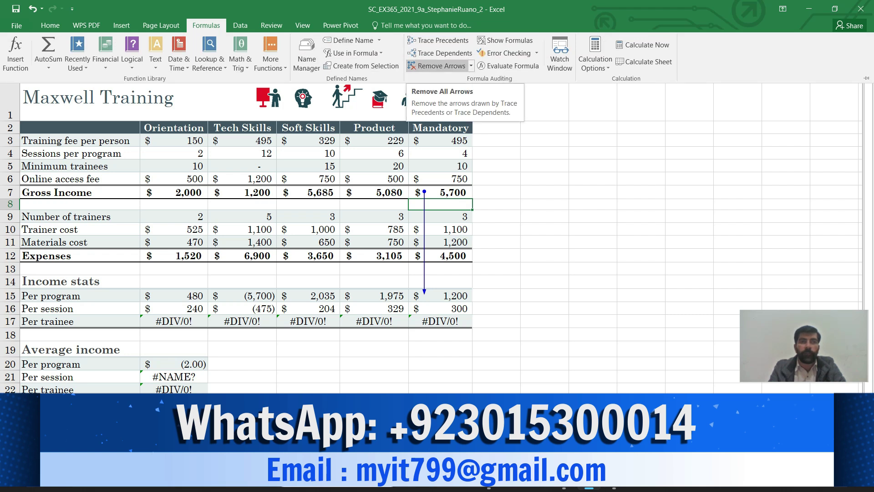
click(438, 66)
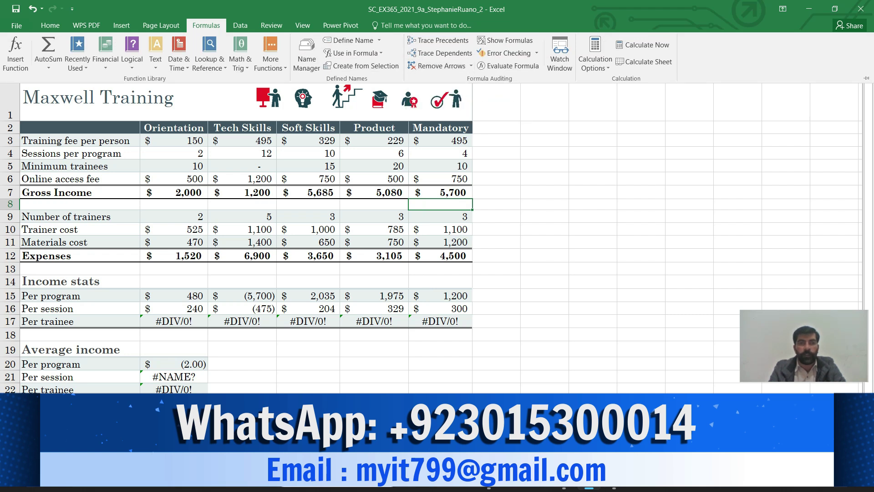
Switch to the Word instructions and highlight the introductory line of instruction 2 about the Name error in bright green.
mouse_move(564, 480)
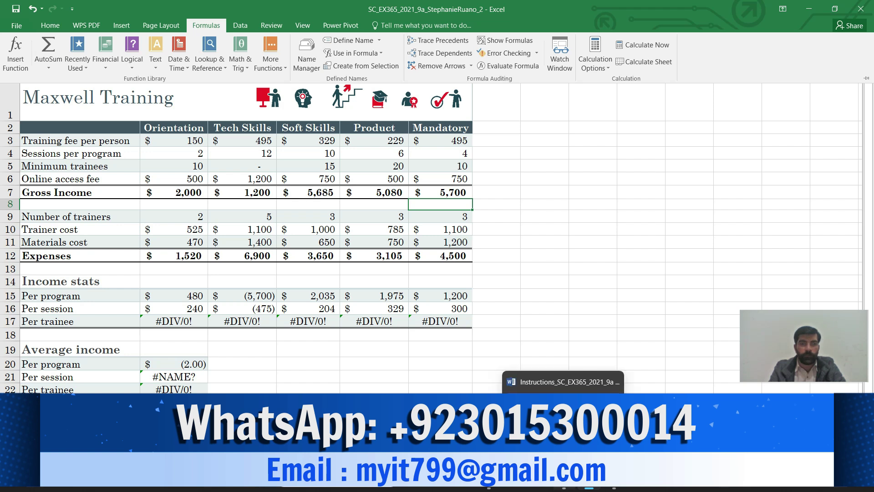
click(564, 428)
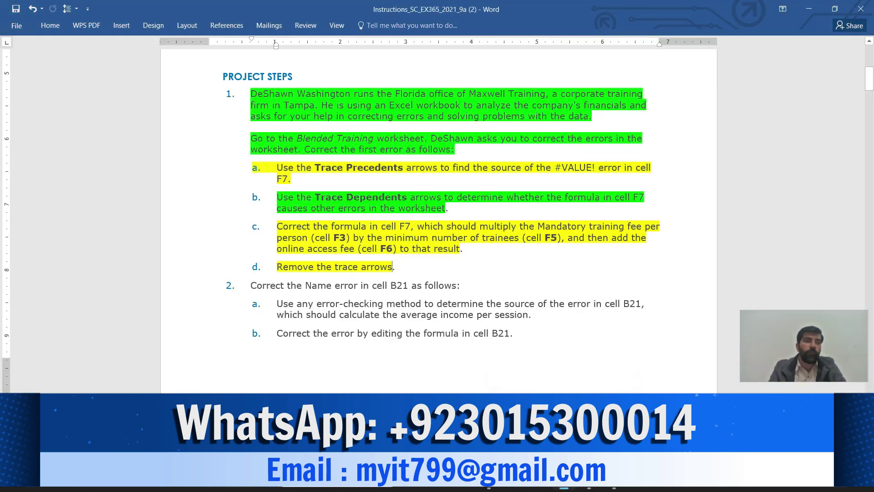
drag(250, 285, 519, 333)
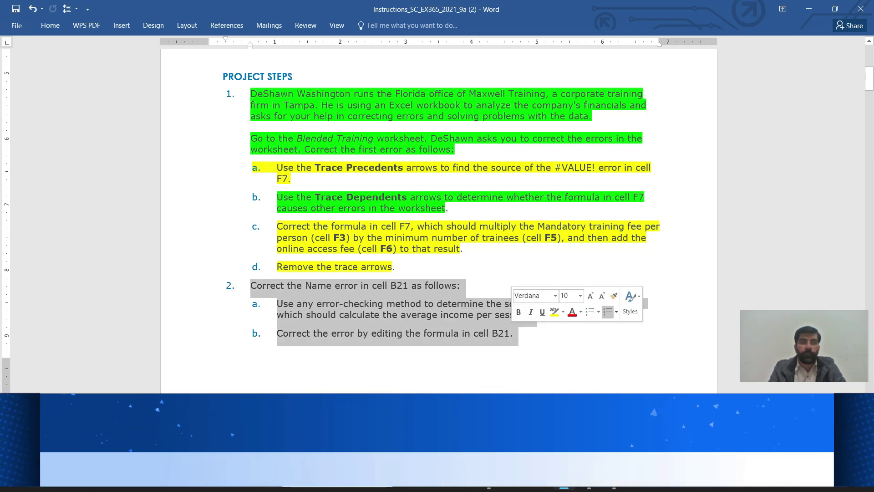
click(432, 333)
drag(250, 285, 456, 286)
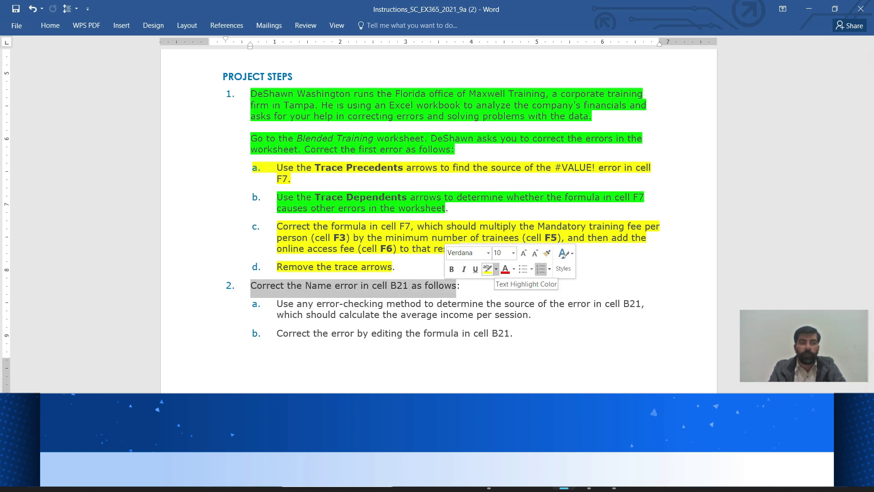
click(497, 269)
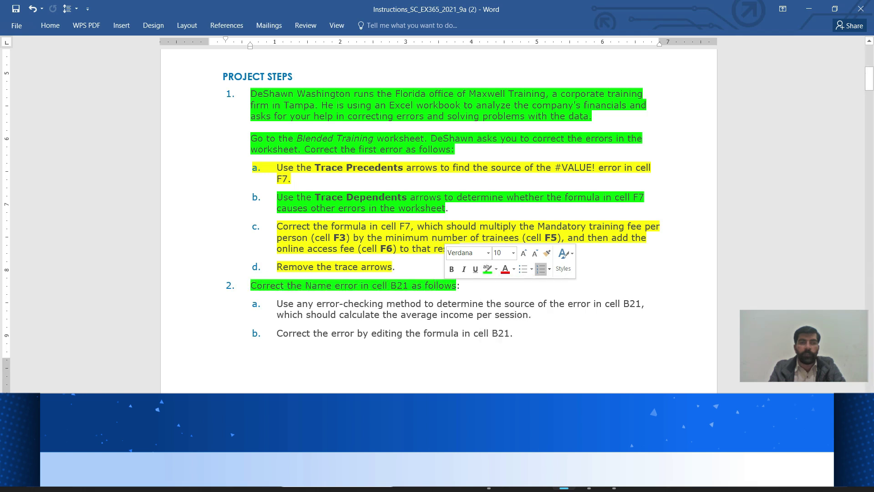
click(507, 284)
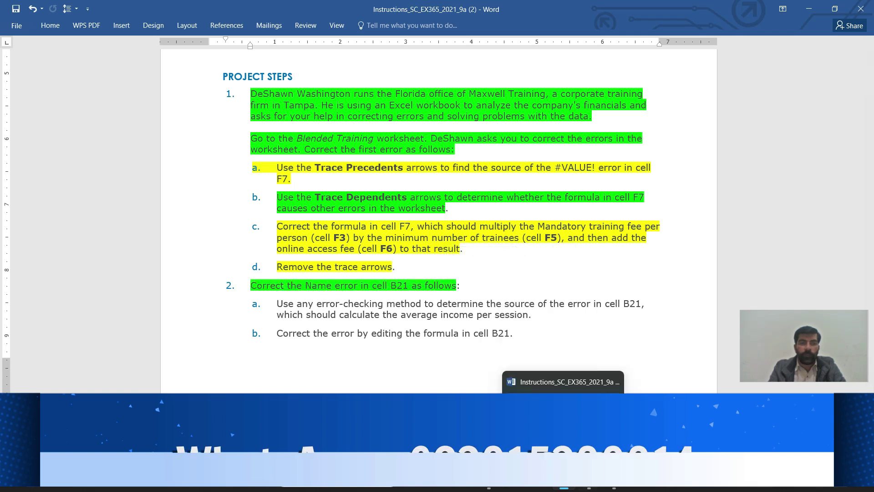
Switch to the Excel workbook and go to cell B21, bringing the Average income section into view.
click(588, 479)
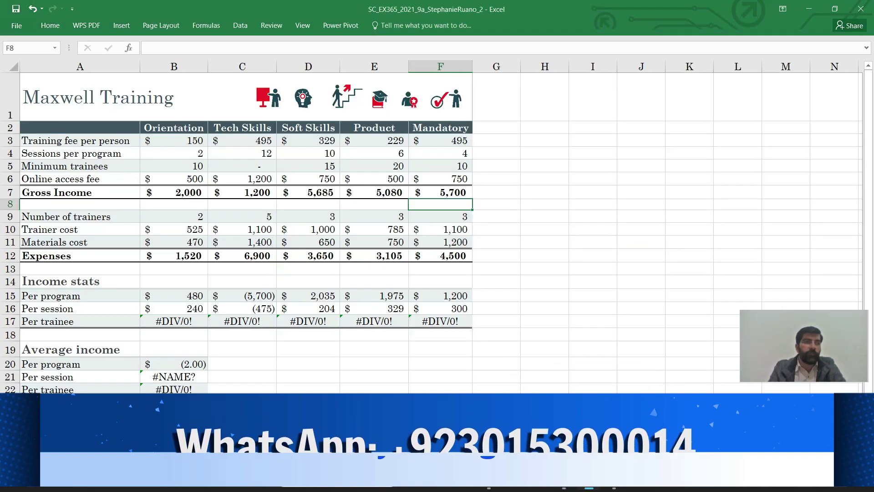
click(25, 48)
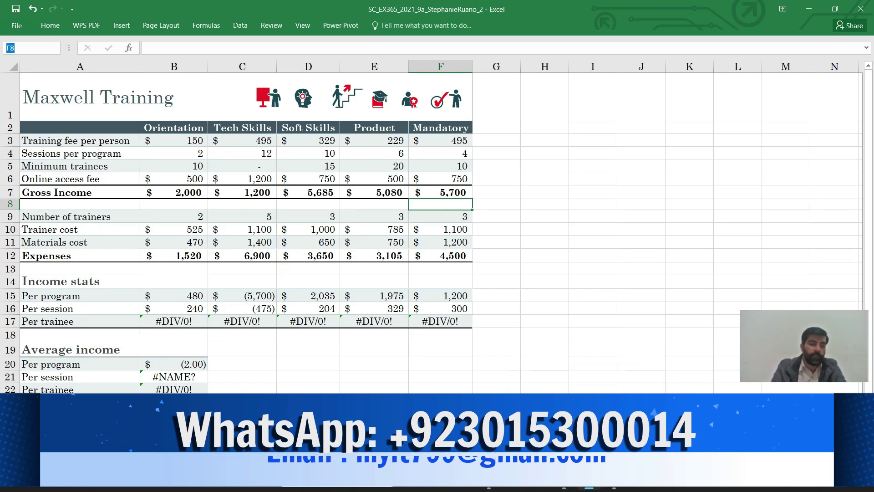
text(b21)
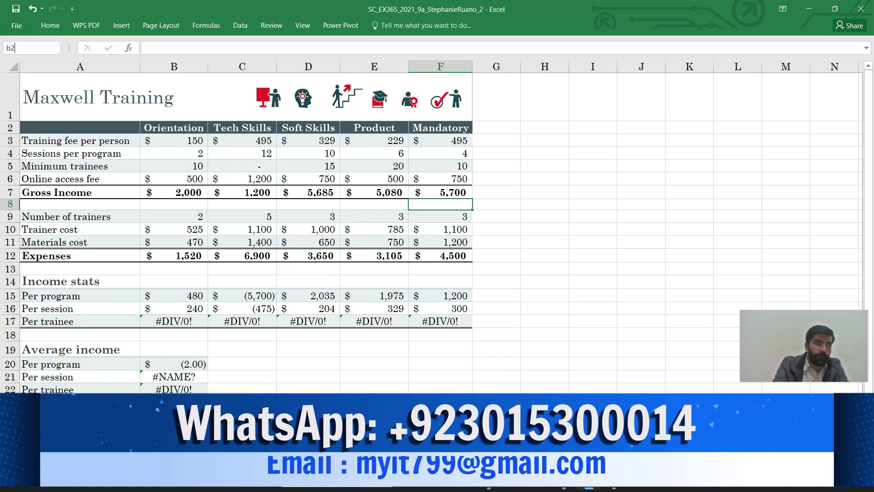
key(Return)
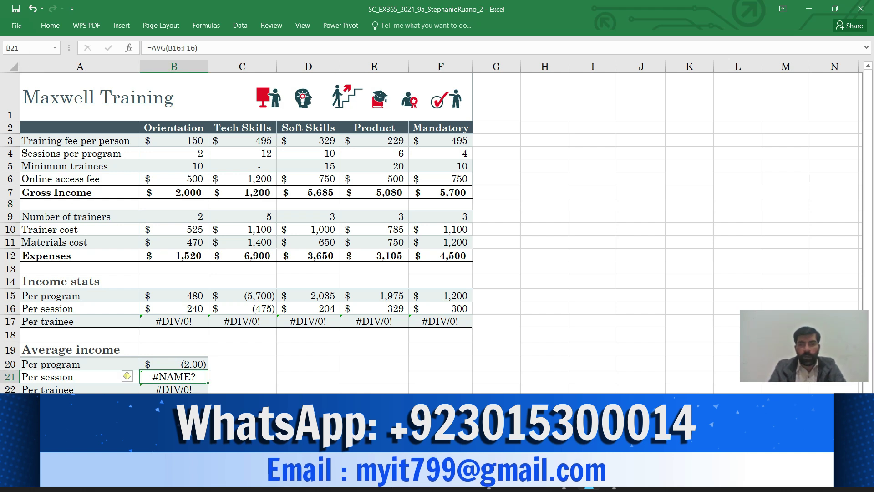
scroll(433, 227, down, 3)
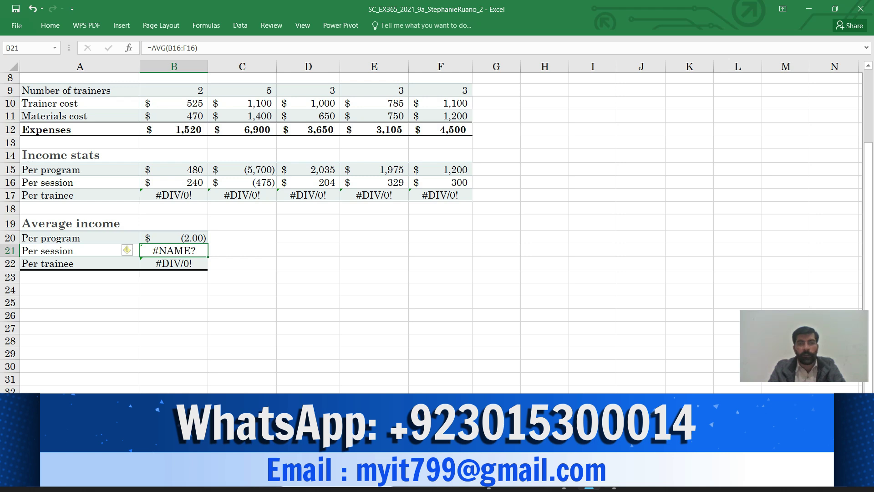
Switch to the Word instructions and highlight instruction 2a about finding the source of the B21 error in yellow.
mouse_move(565, 488)
click(563, 381)
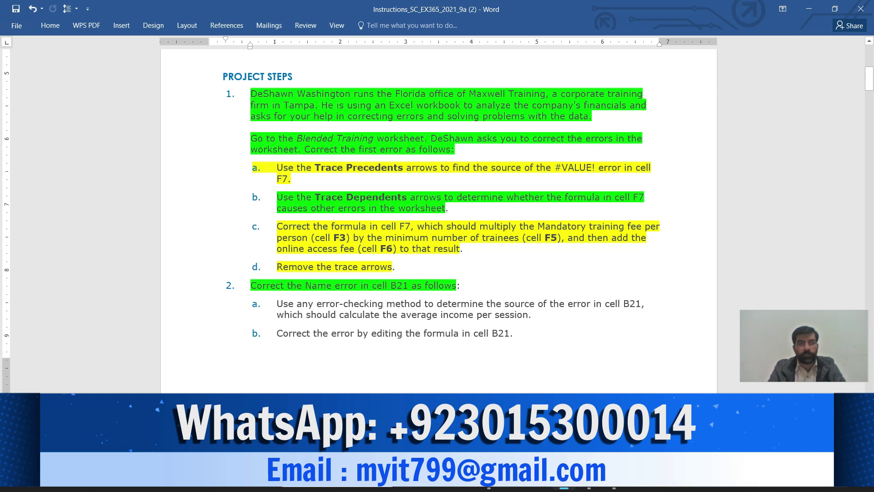
scroll(437, 218, down, 3)
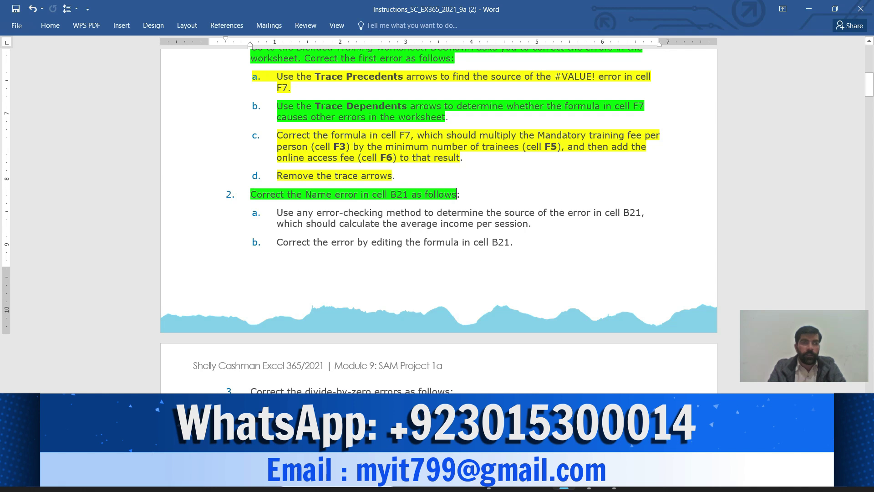
drag(277, 212, 528, 223)
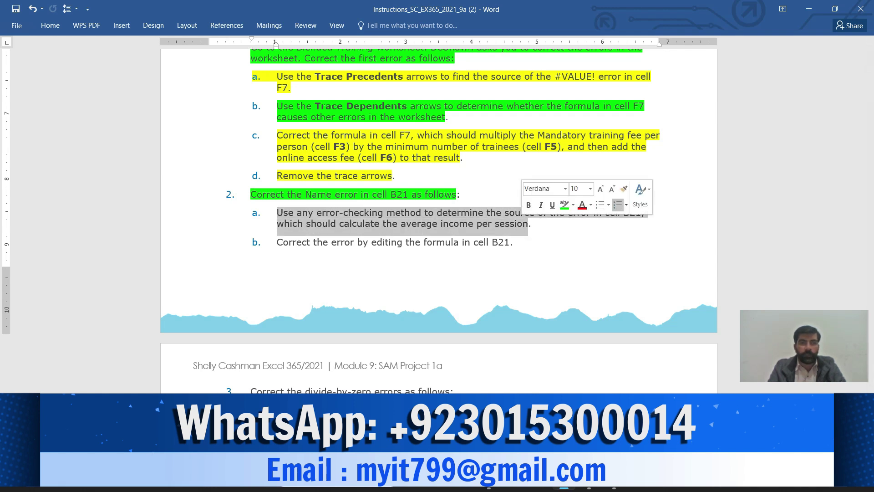
click(573, 205)
click(568, 220)
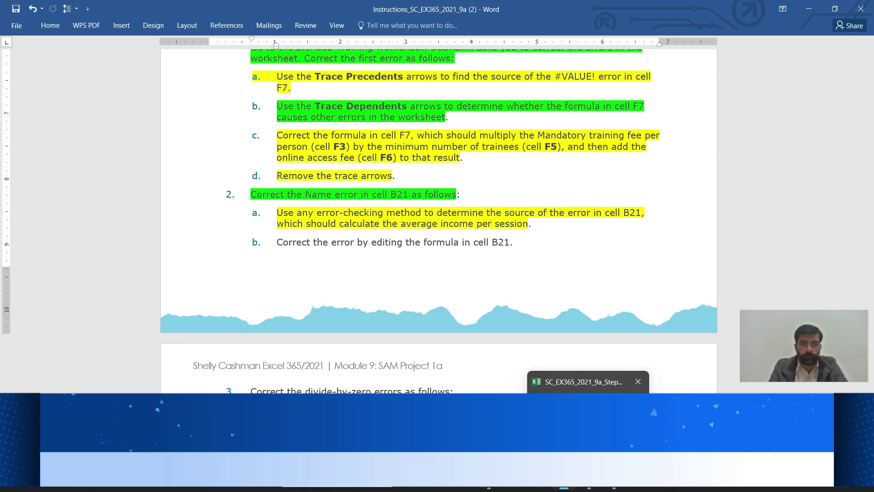
Switch to the Excel workbook and run Error Checking on cell B21 of the Blended Training worksheet.
click(589, 488)
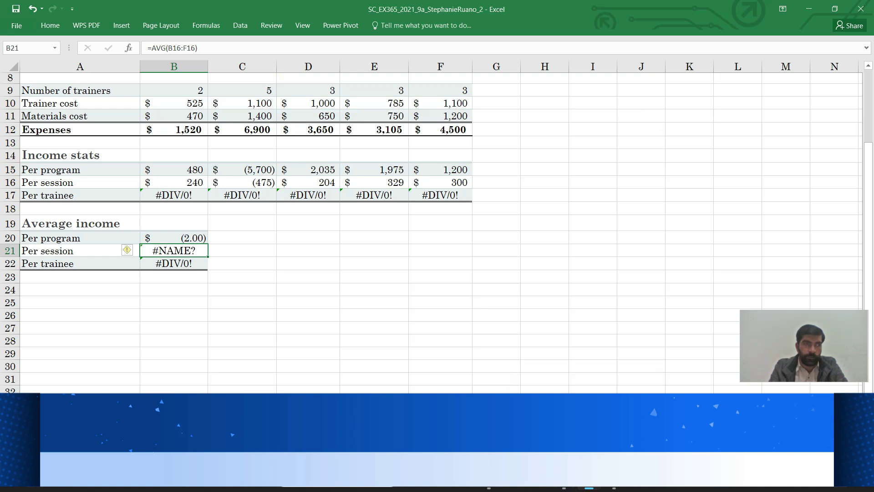
click(206, 25)
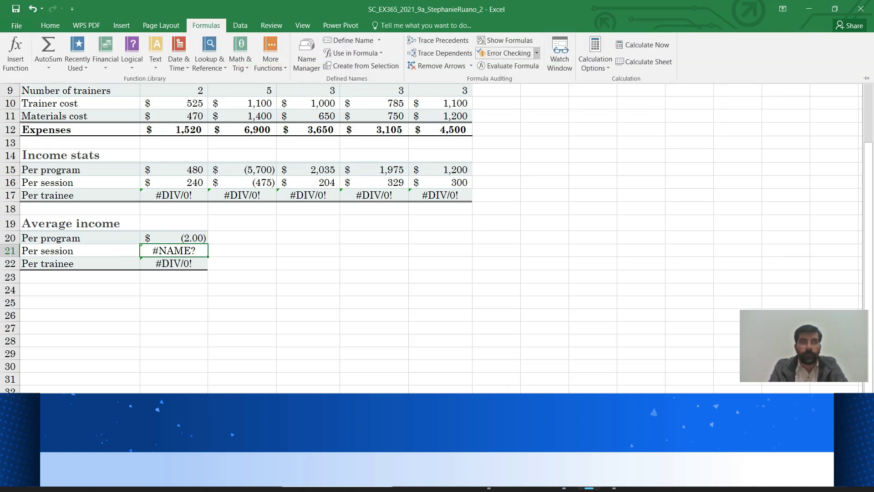
click(537, 53)
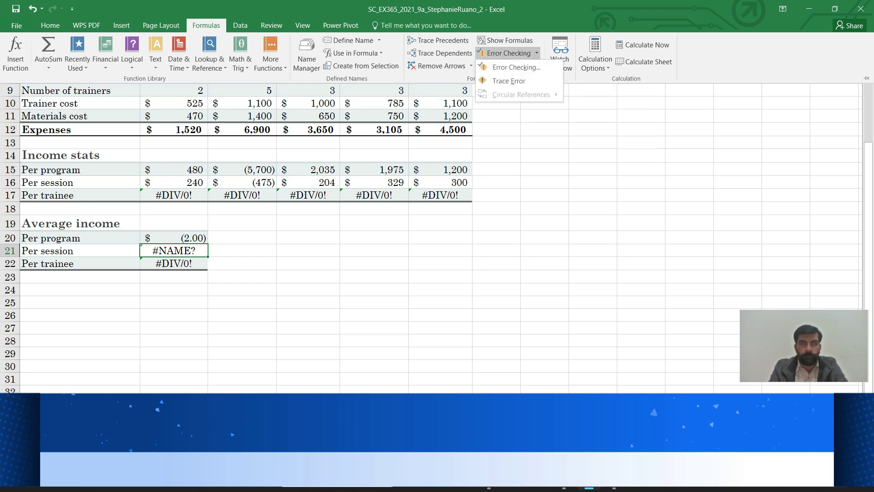
click(517, 67)
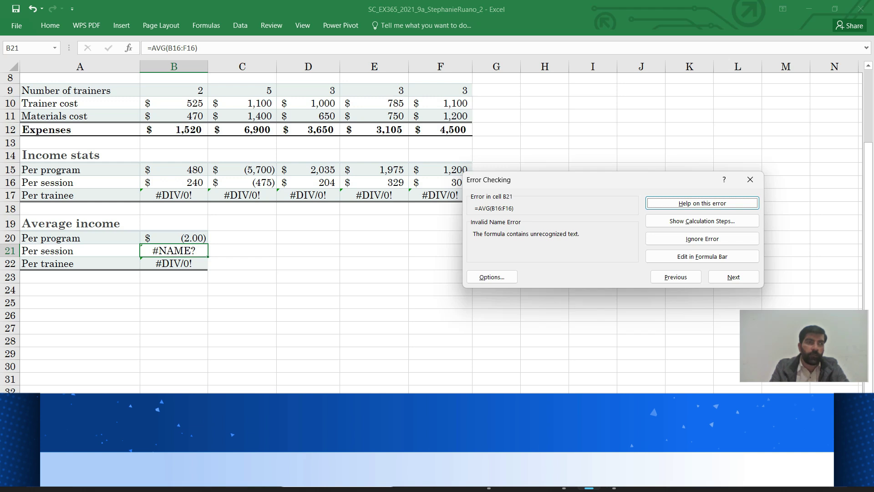
Correct the formula in cell B21 to =AVERAGE(B16:F16) and close the Error Checking dialog.
click(167, 49)
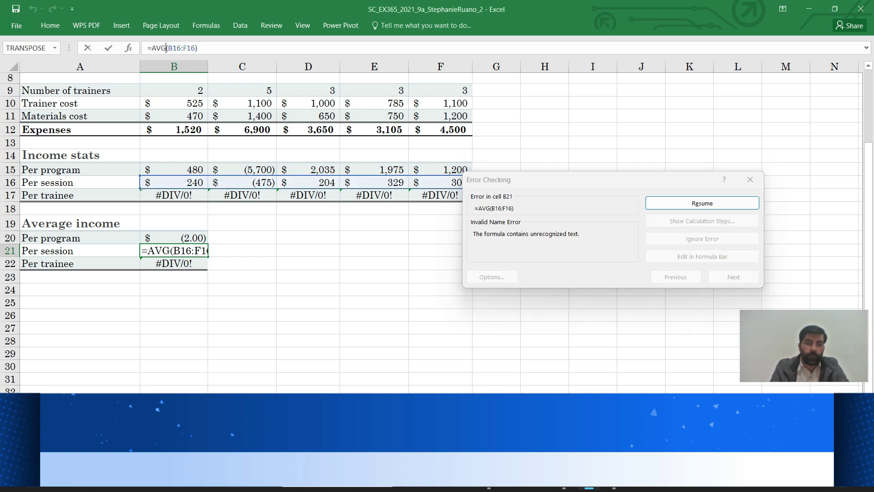
key(BackSpace)
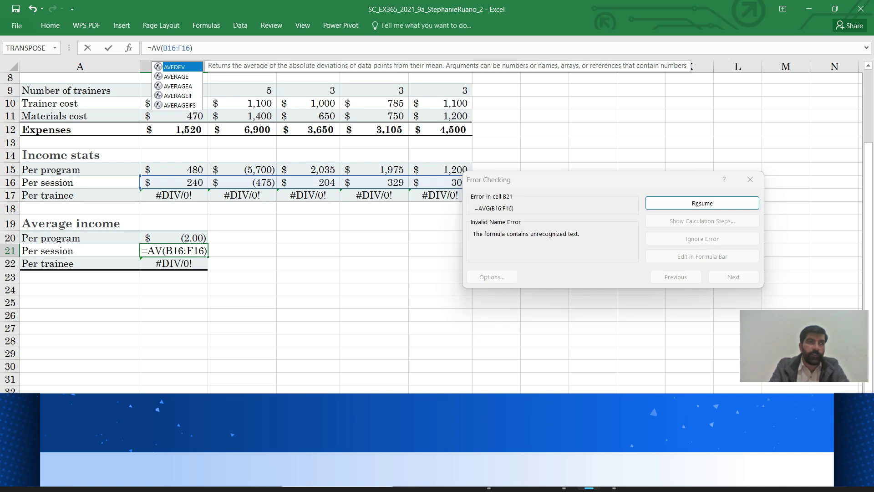
text(ERAGE)
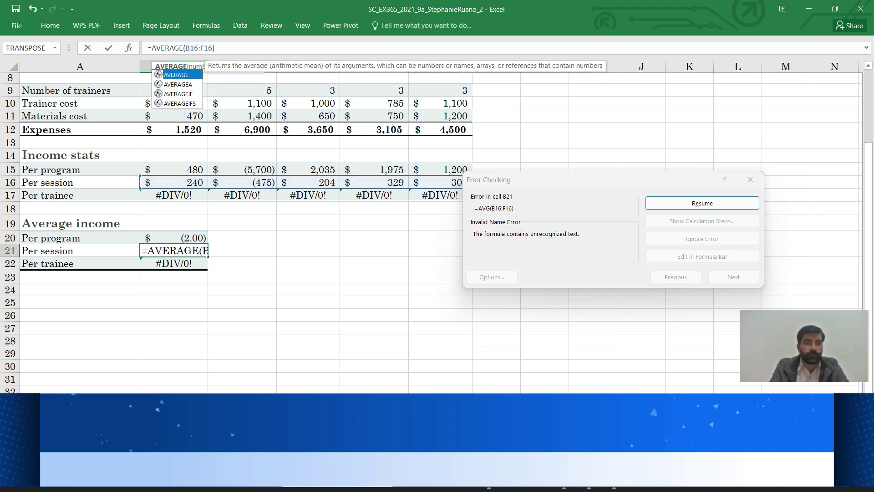
key(Return)
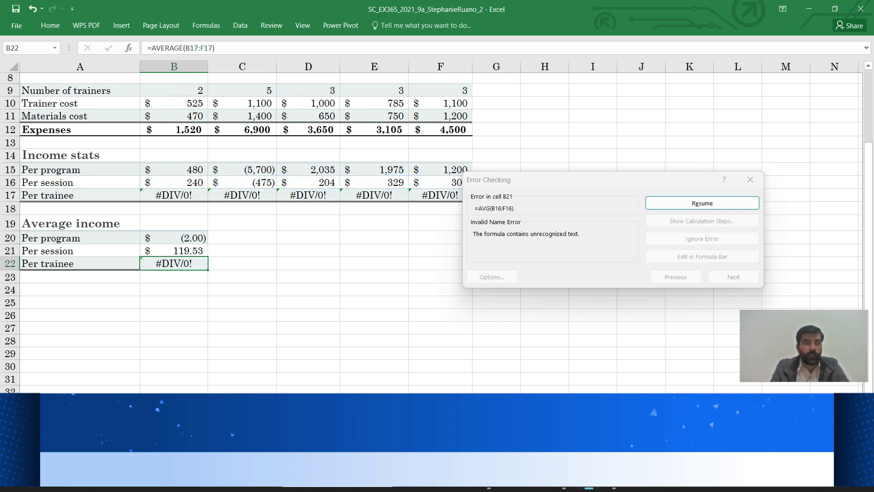
click(751, 179)
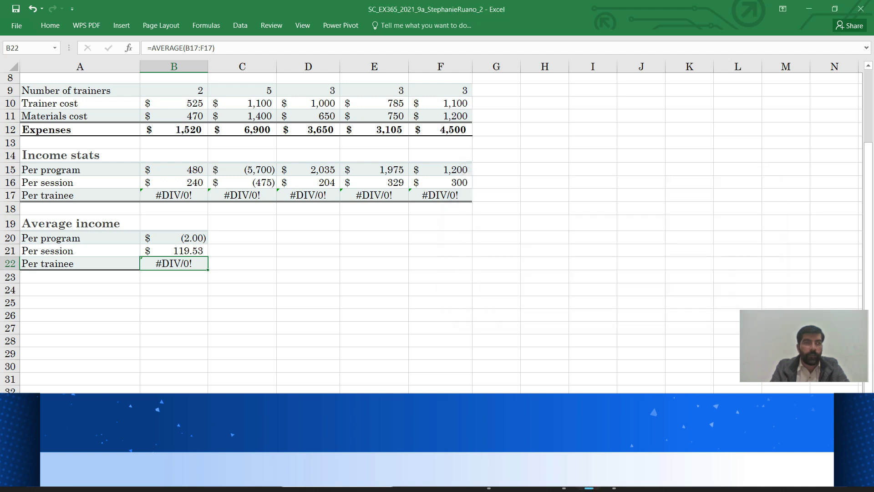
Switch to the Word instructions and highlight instruction 2b about editing the B21 formula in yellow.
mouse_move(564, 479)
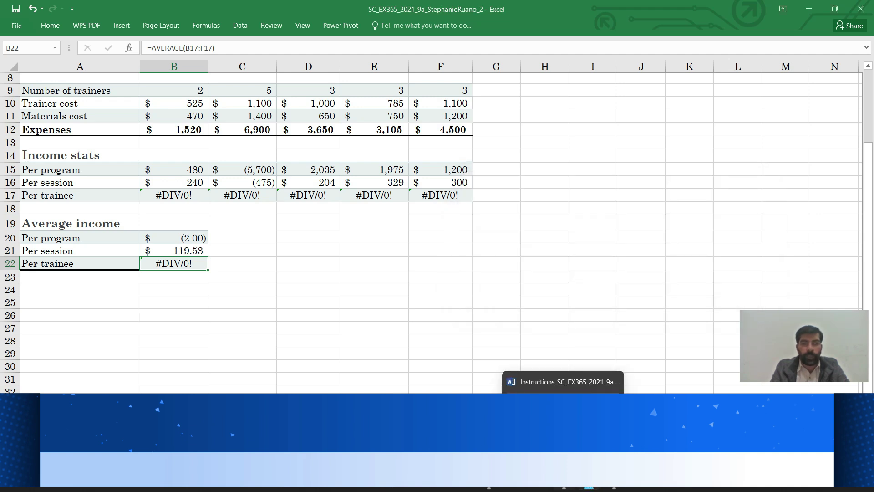
click(557, 382)
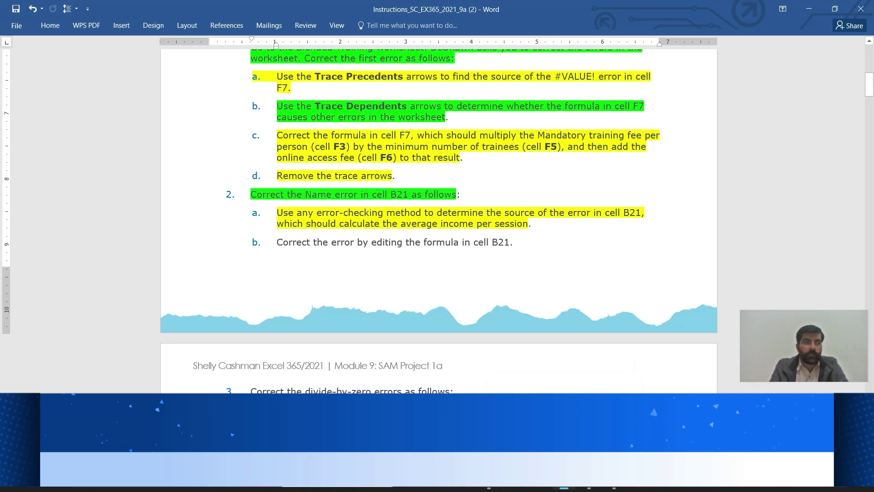
drag(276, 242, 510, 242)
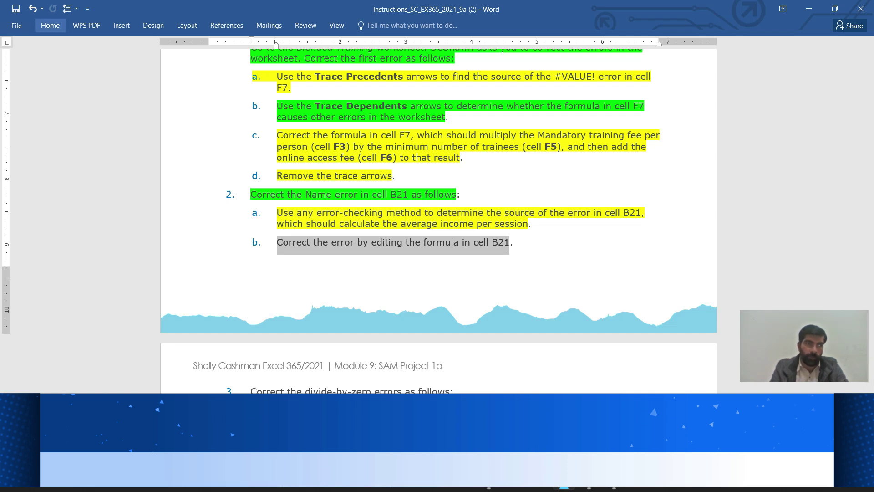
click(50, 25)
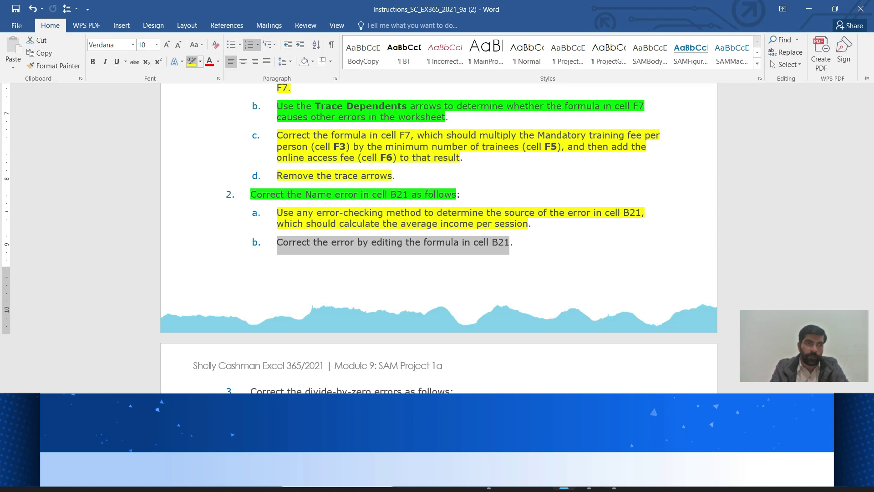
click(191, 61)
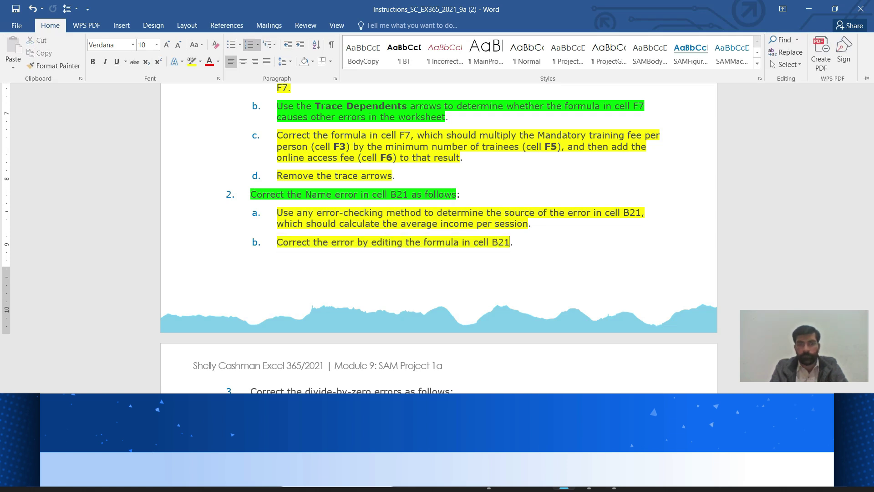
click(510, 242)
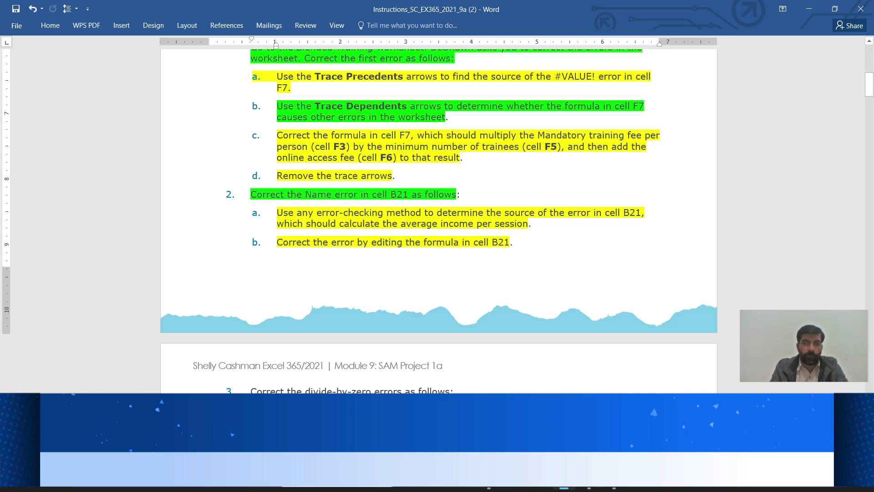
Highlight the introductory line of instruction 3 about correcting the divide-by-zero errors in yellow.
scroll(439, 218, down, 4)
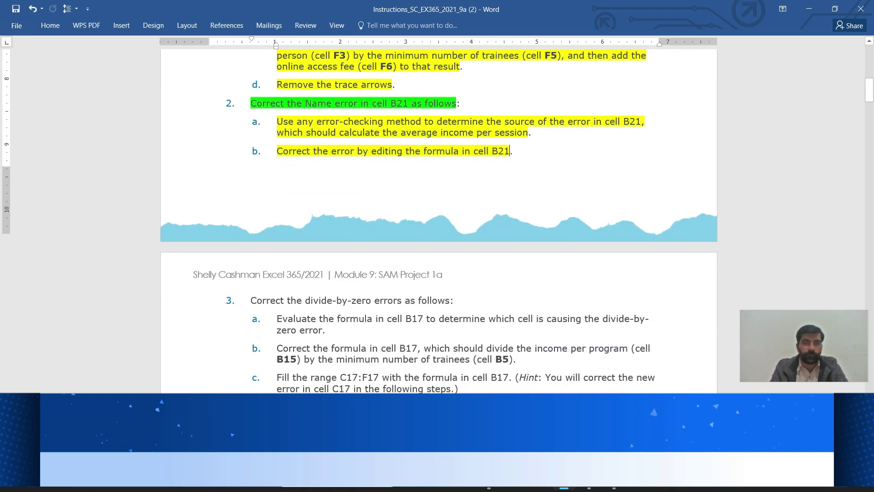
scroll(438, 219, down, 3)
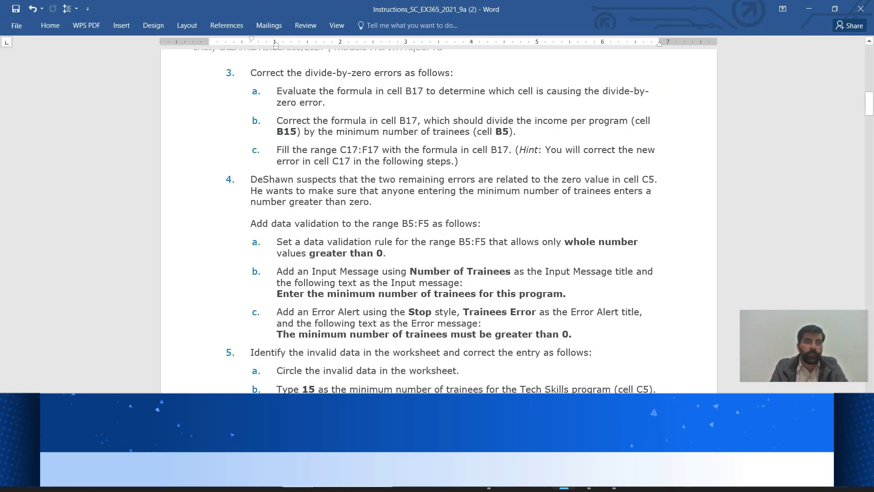
drag(250, 73, 450, 73)
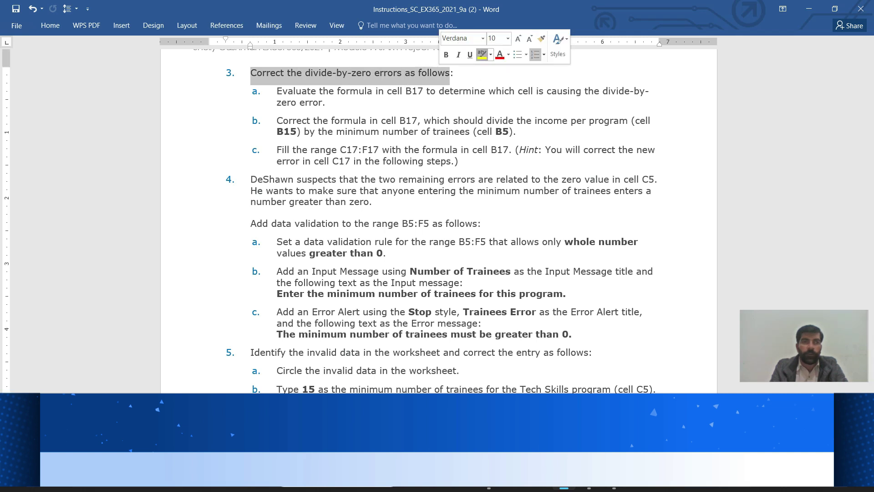
click(481, 55)
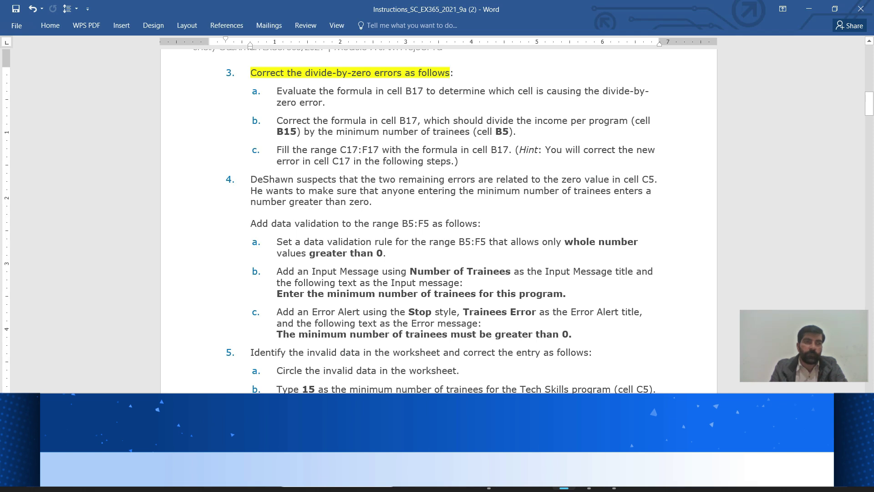
Highlight instruction 3a about evaluating the formula in cell B17 in bright green.
drag(276, 92, 651, 103)
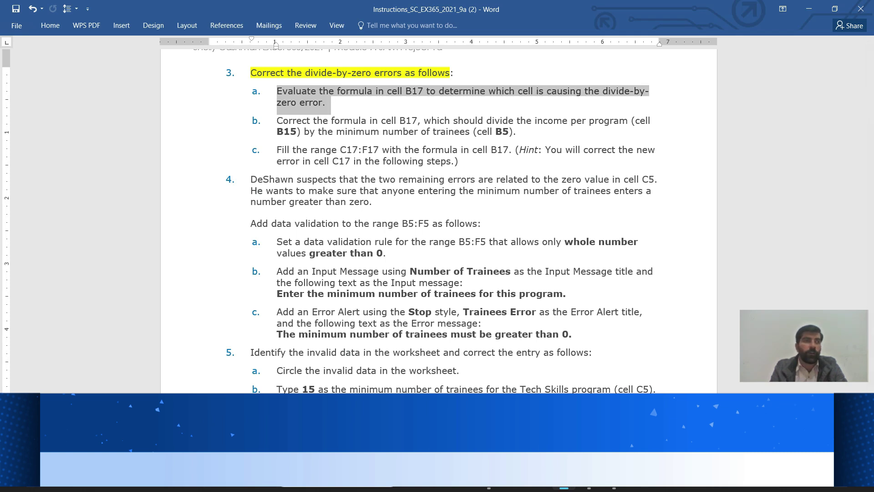
click(50, 25)
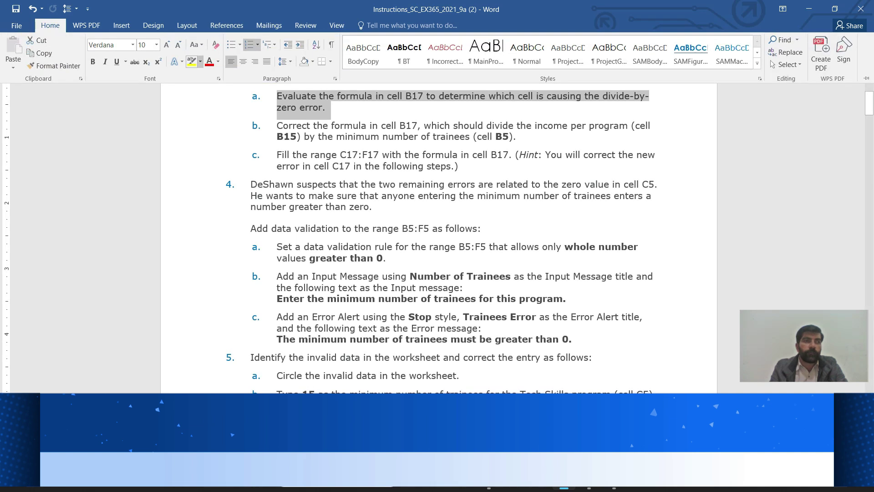
click(200, 61)
click(211, 76)
key(Right)
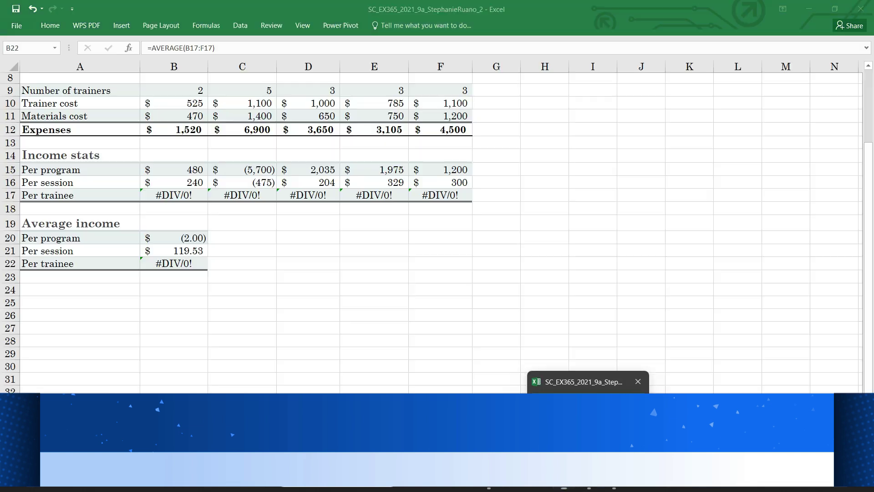
Switch to the Excel workbook, go to cell B17 and step through its formula with Evaluate Formula to find the divide-by-zero source.
click(589, 488)
click(28, 48)
text(b17)
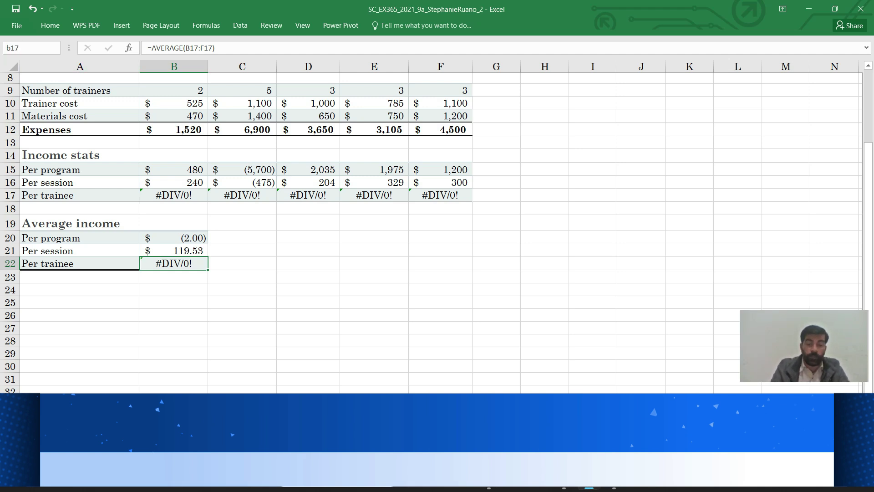
key(Return)
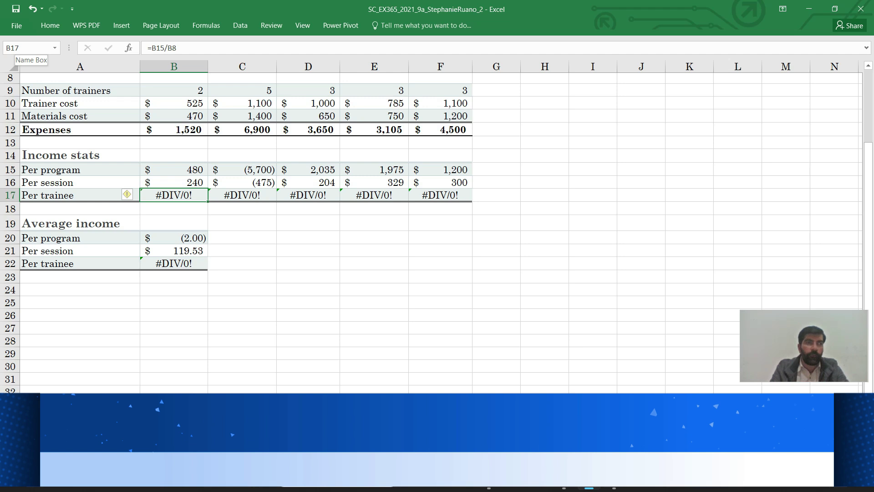
click(206, 25)
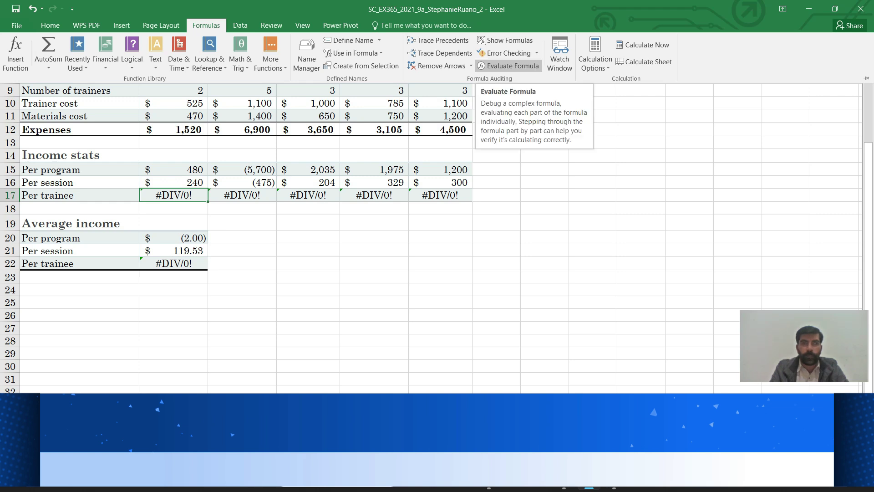
click(509, 66)
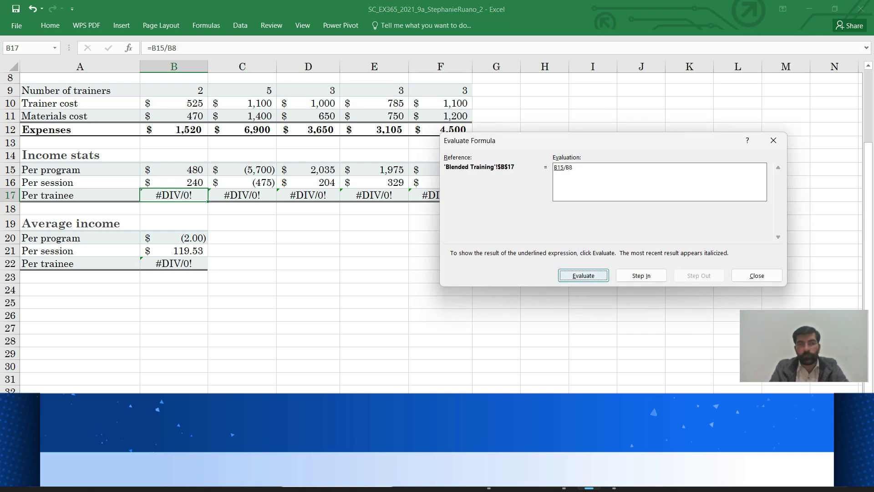
click(583, 275)
click(584, 276)
click(583, 276)
click(583, 275)
click(584, 275)
key(Return)
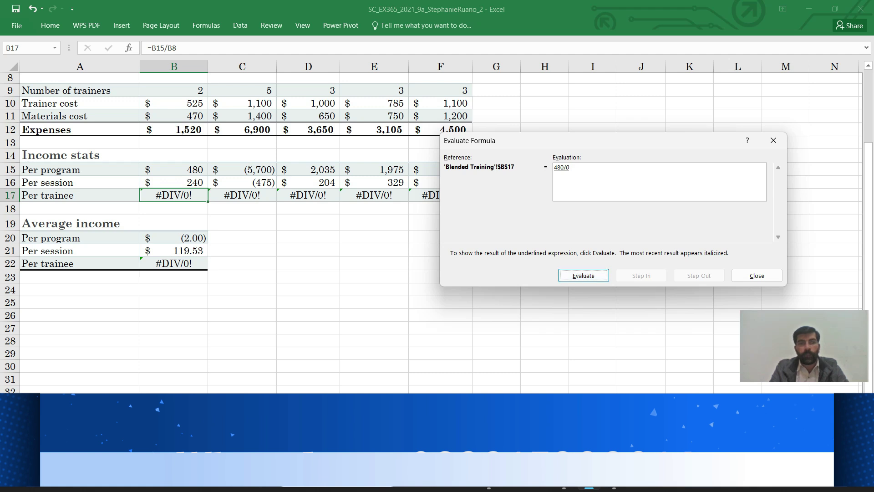
Switch to the Word instructions and highlight instruction 3b about correcting the B17 formula in turquoise.
click(563, 480)
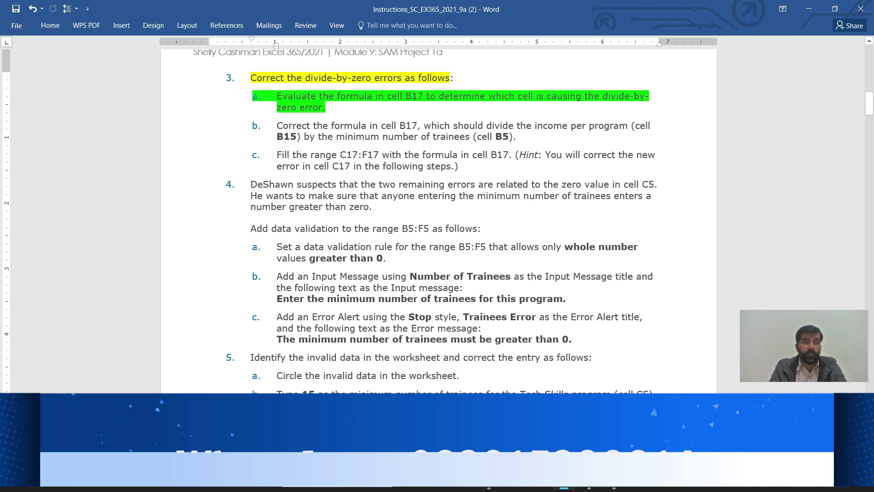
drag(277, 126, 522, 137)
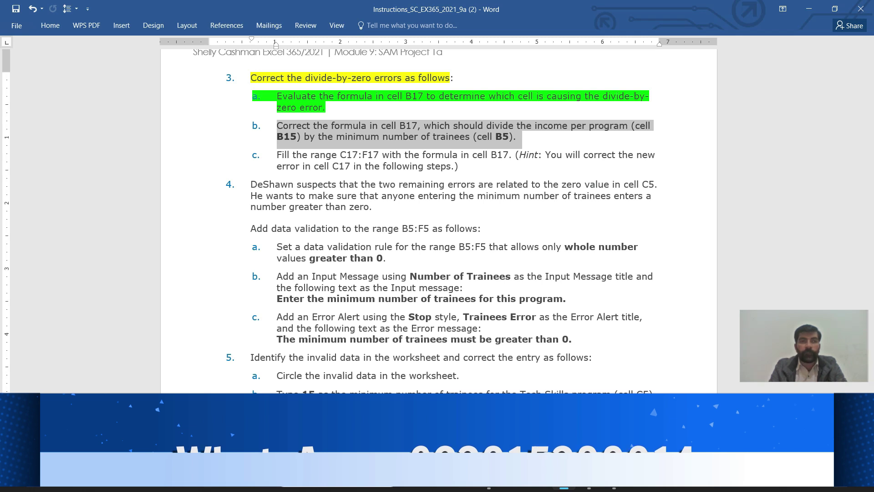
mouse_move(509, 136)
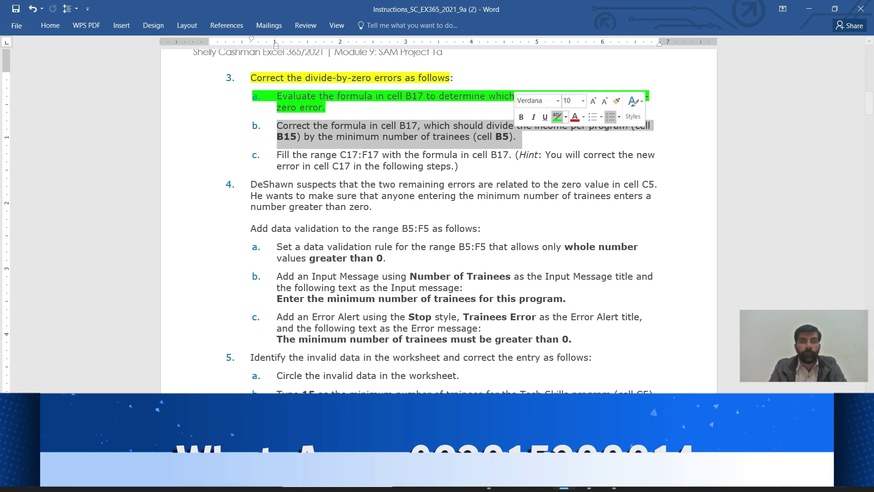
click(565, 116)
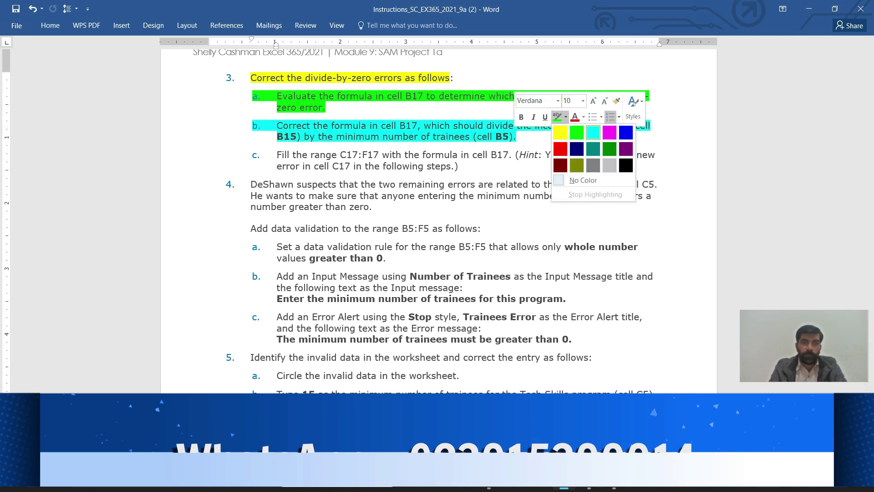
click(592, 133)
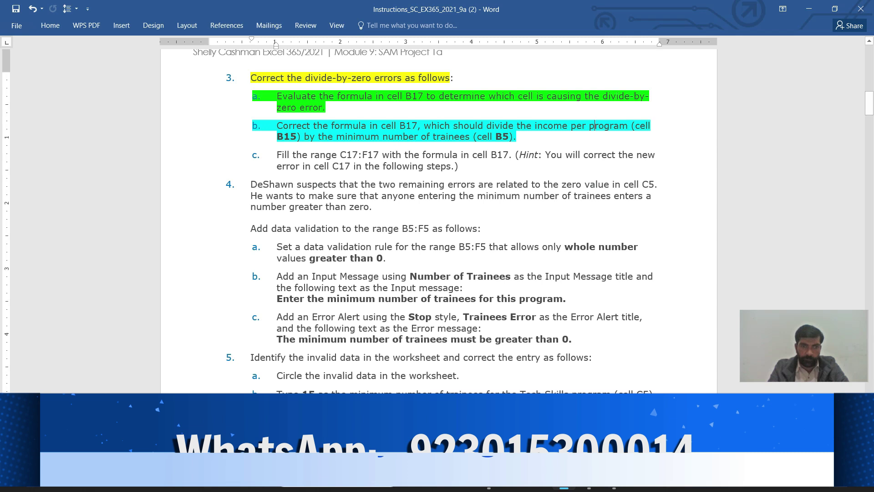
Switch to the Excel workbook, close the formula evaluation and correct the formula in cell B17 to =B15/B5.
click(589, 488)
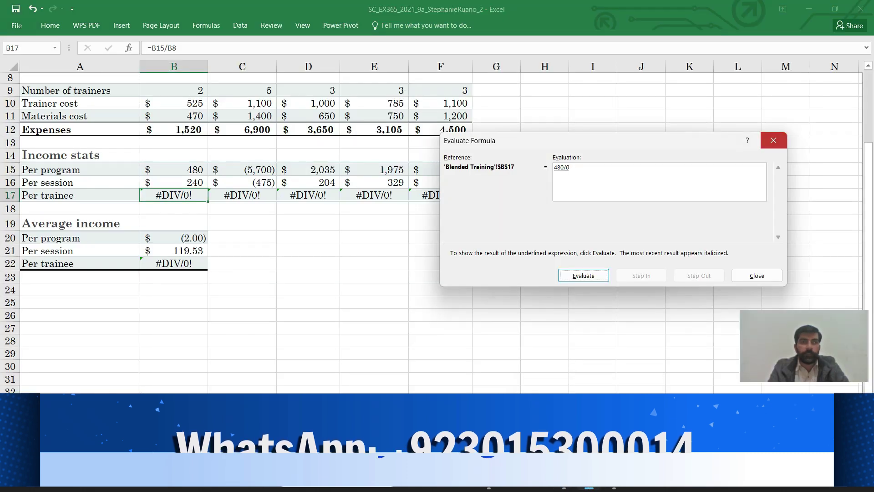
click(773, 141)
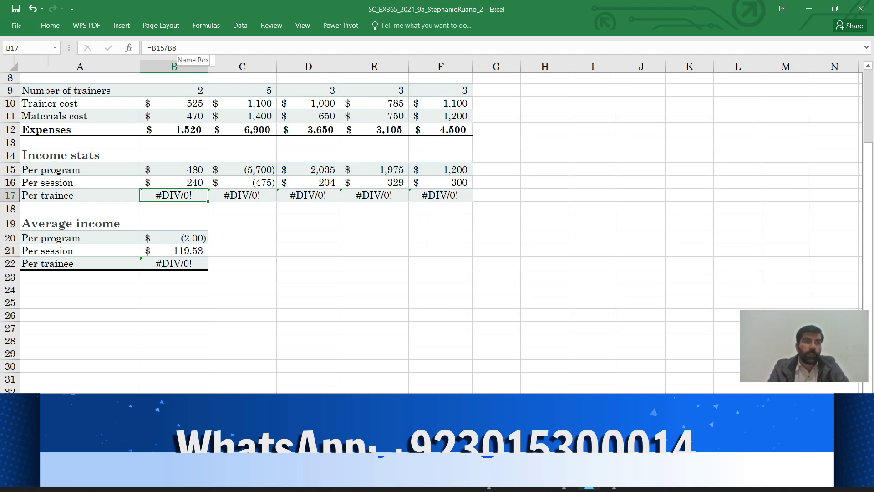
key(F2)
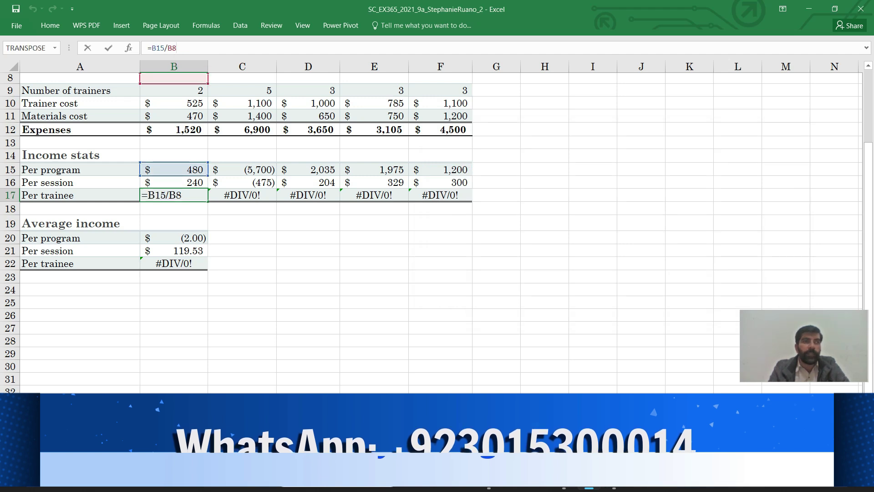
key(BackSpace)
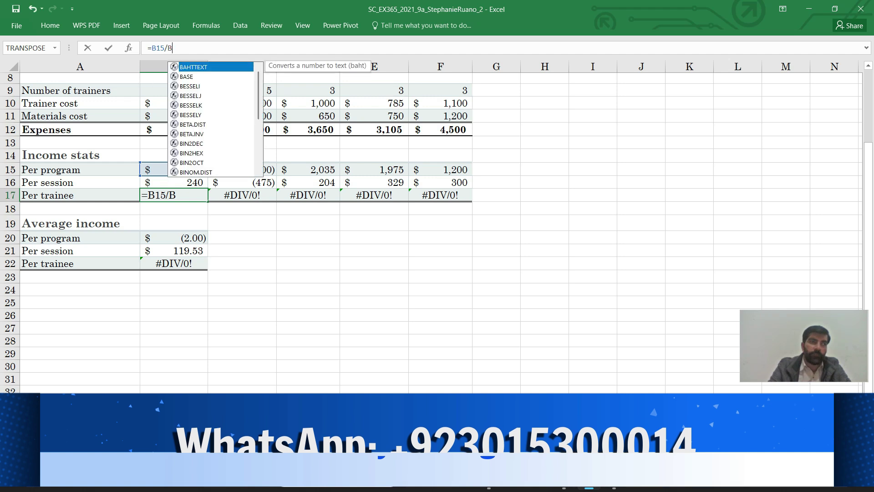
text(5)
key(Return)
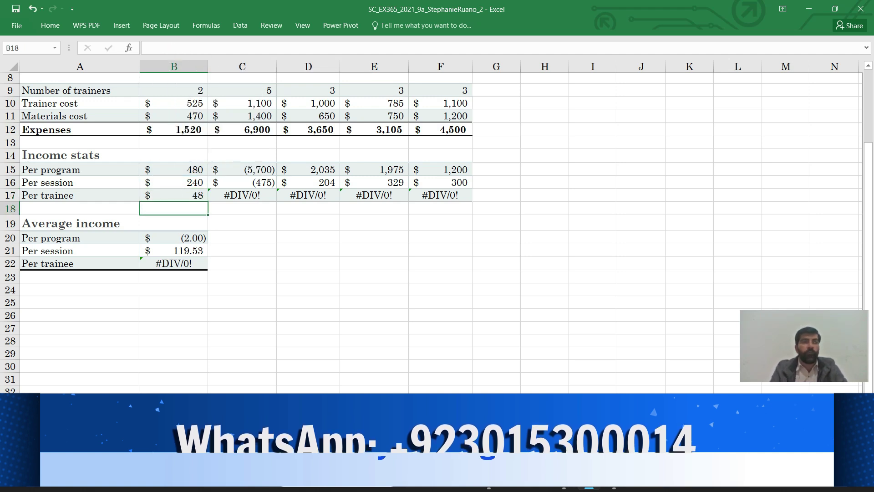
Switch to the Word instructions and highlight instruction 3c about filling the range C17:F17 in bright green.
mouse_move(564, 478)
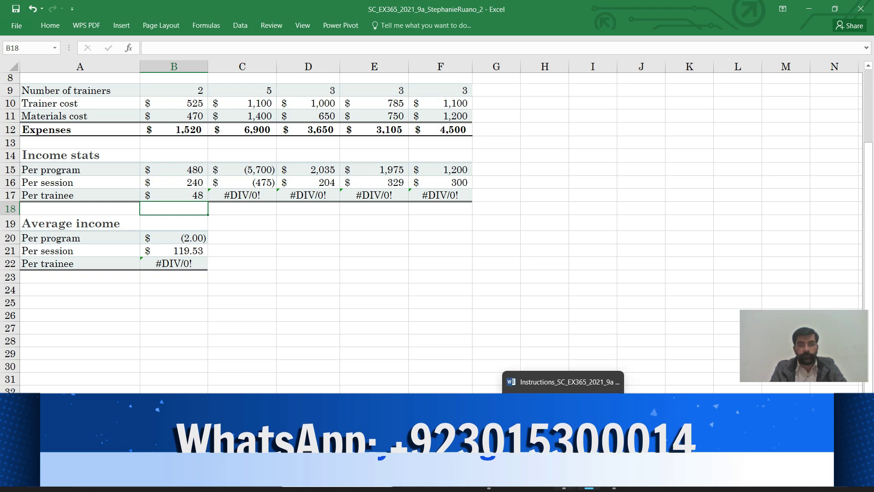
click(563, 421)
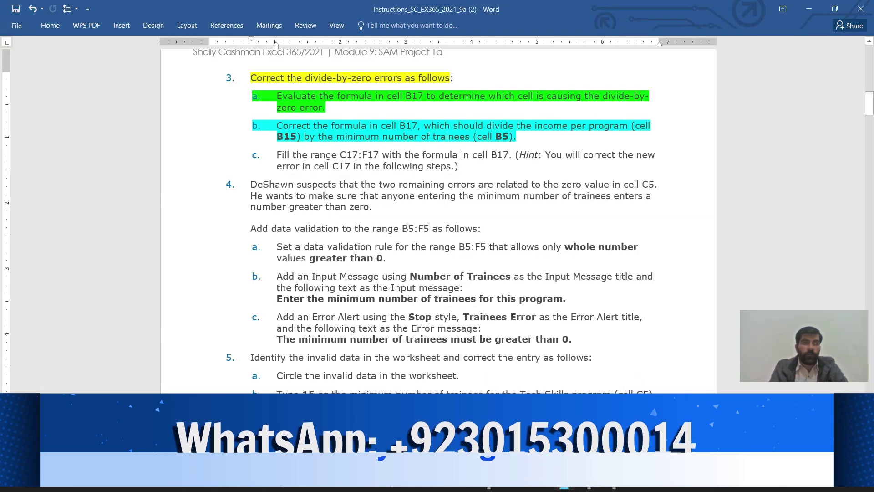
drag(277, 155, 463, 167)
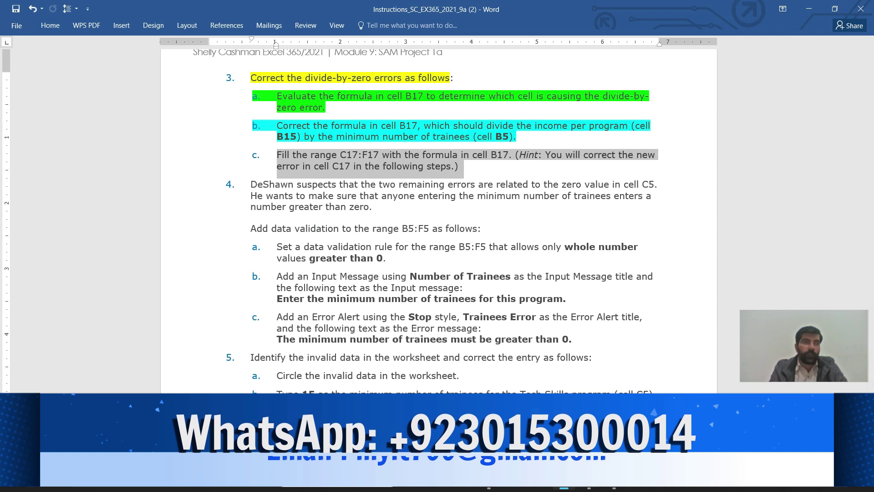
click(50, 26)
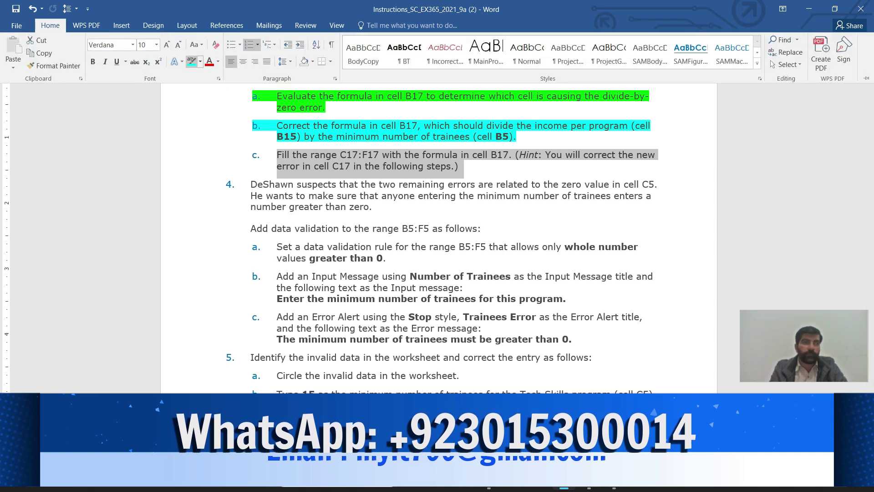
click(200, 61)
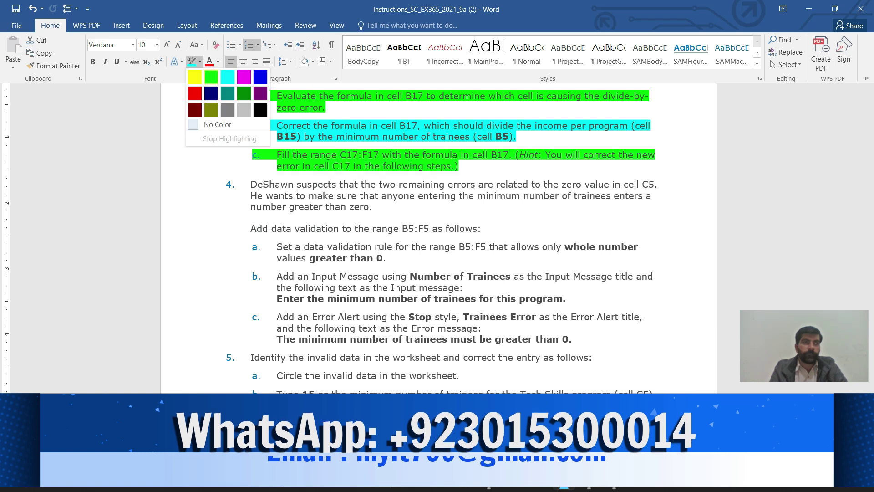
click(211, 77)
click(251, 184)
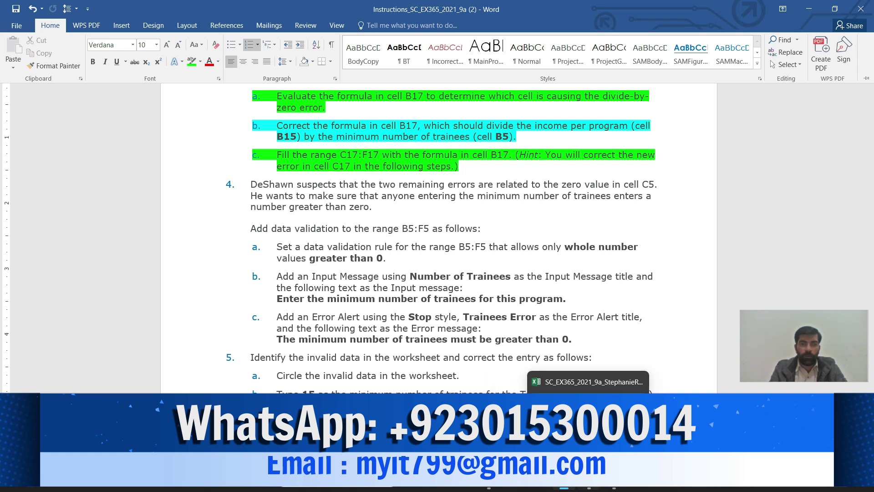
Switch to the Excel workbook, fill C17:F17 with the formula from cell B17 and check the formula in C17.
click(589, 488)
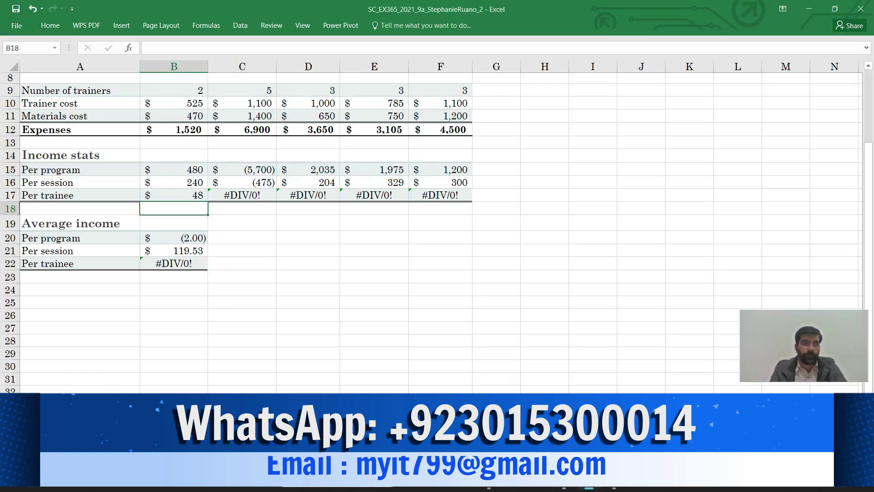
key(Up)
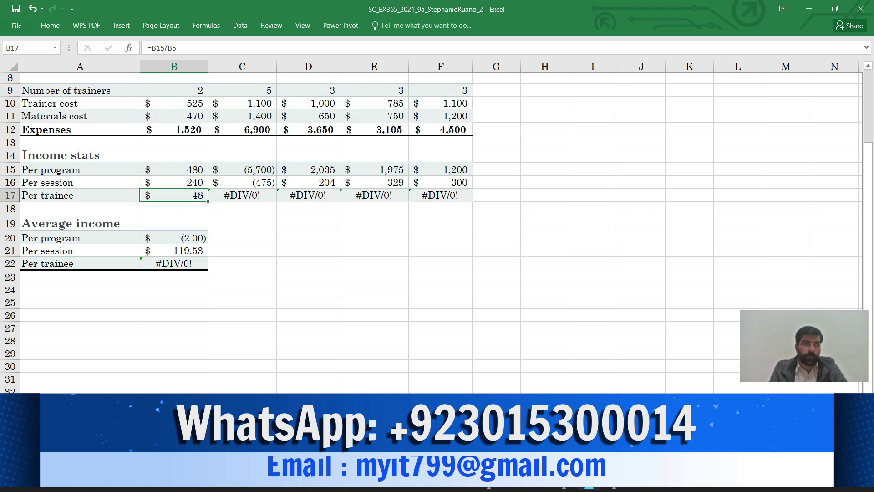
key(shift+Right)
key(shift+Right)
key(shift+Right)
key(shift+Right)
key(ctrl+r)
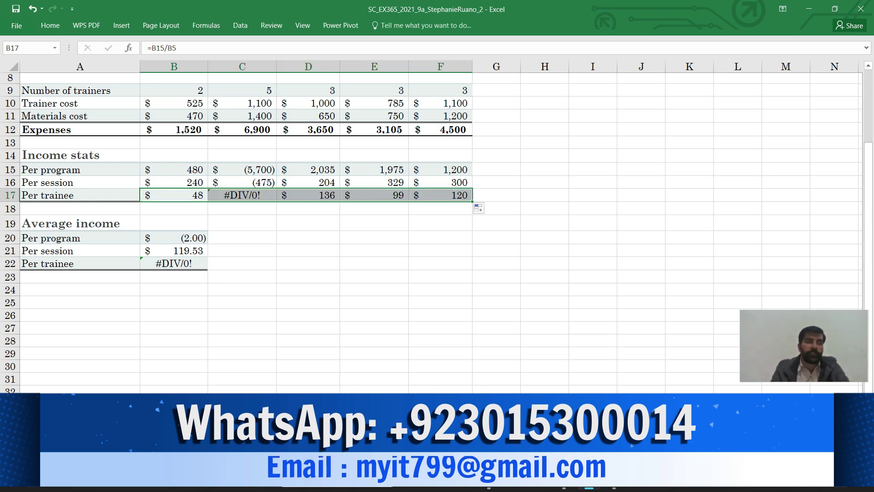
click(242, 195)
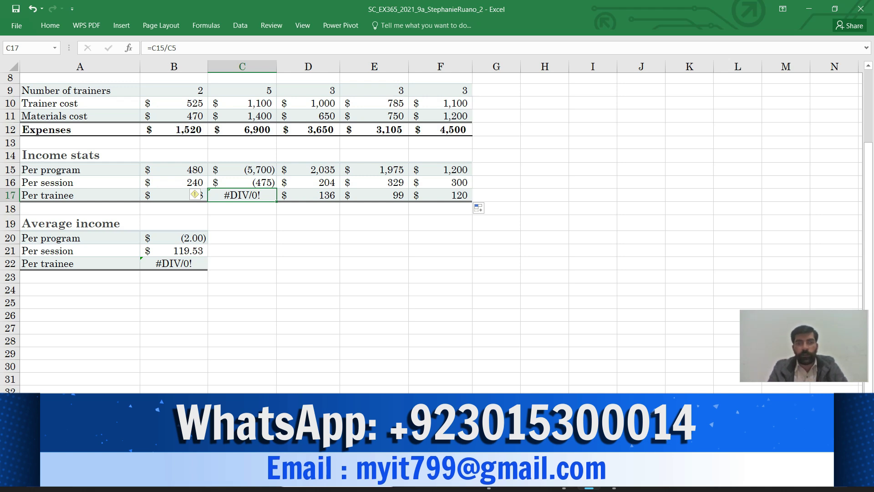
Switch to the Word instructions and highlight the opening paragraph of instruction 4 about the zero value in cell C5 in yellow.
mouse_move(564, 481)
click(564, 425)
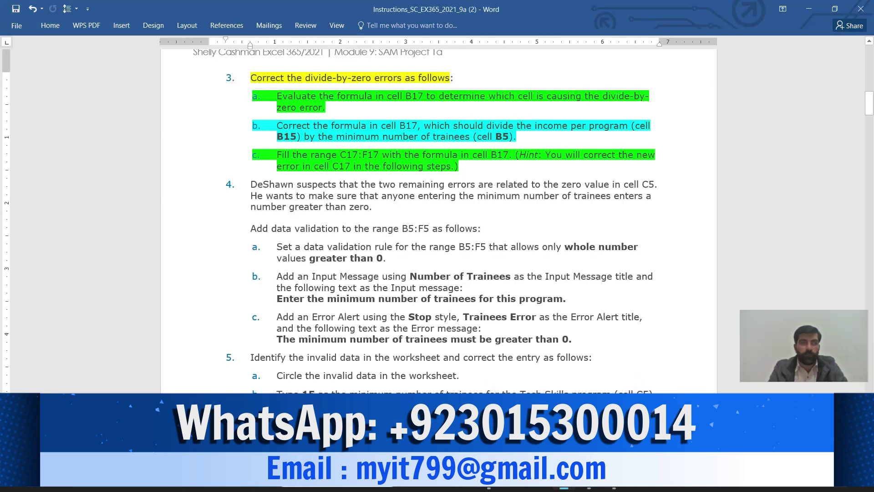
drag(251, 185, 372, 207)
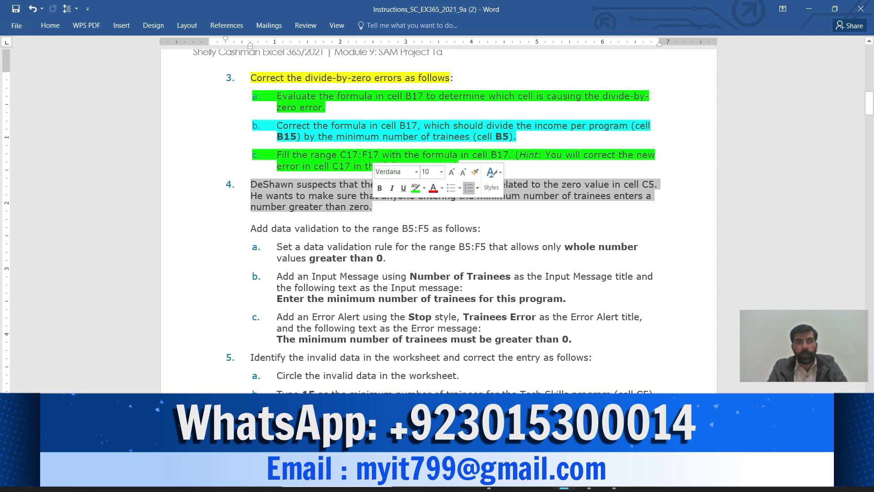
click(424, 188)
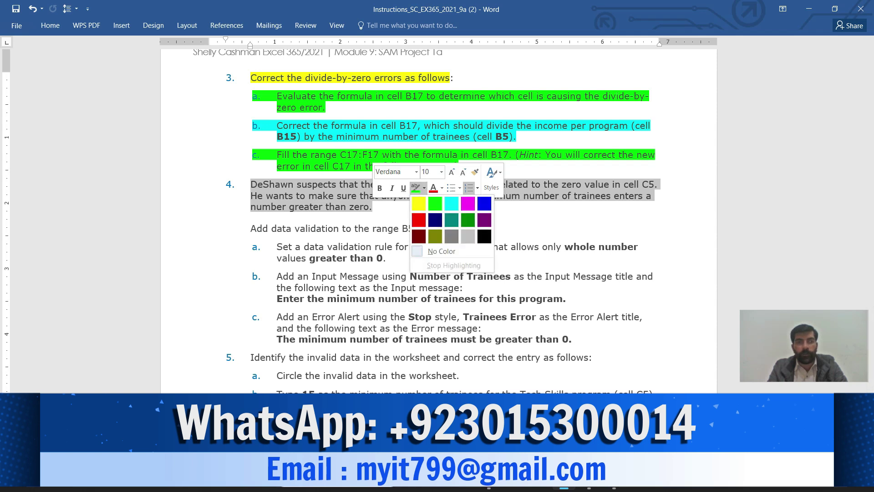
click(418, 204)
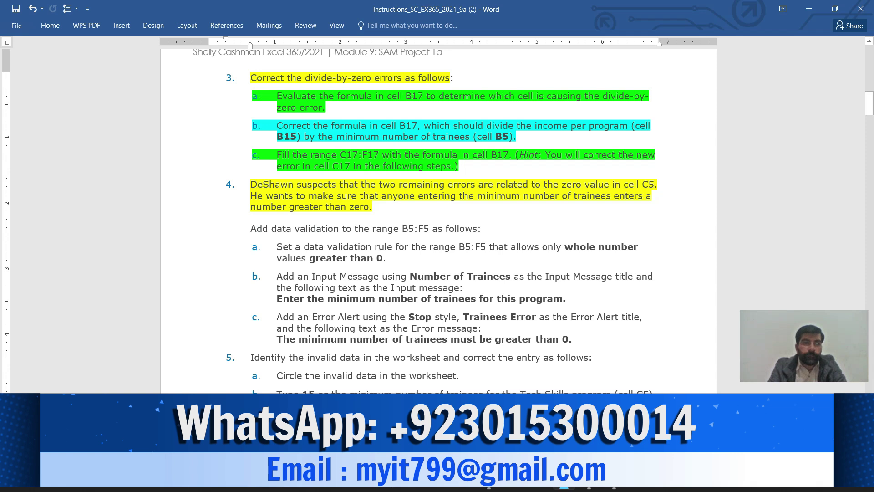
Highlight the line about adding data validation to the range B5:F5 in bright green.
drag(251, 228, 477, 229)
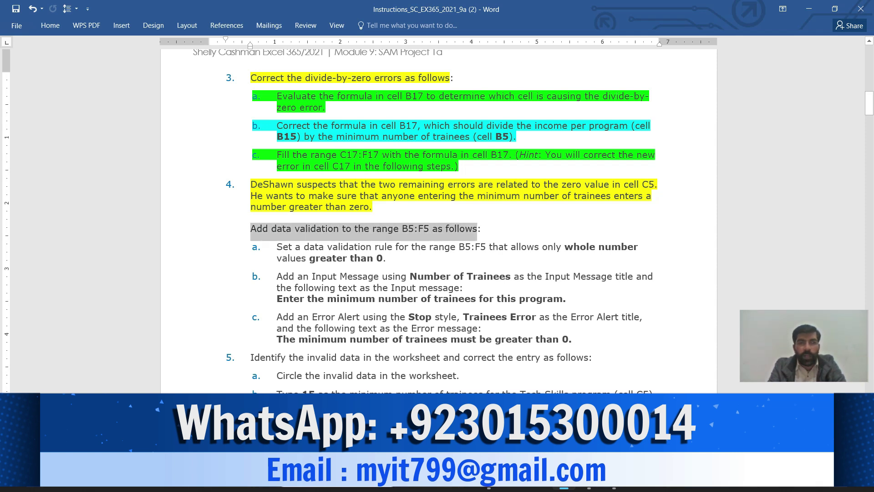
click(521, 211)
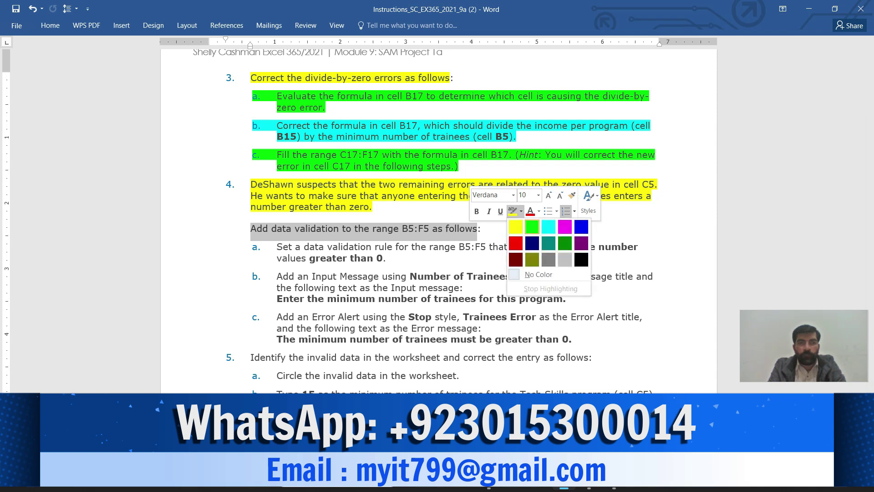
click(532, 226)
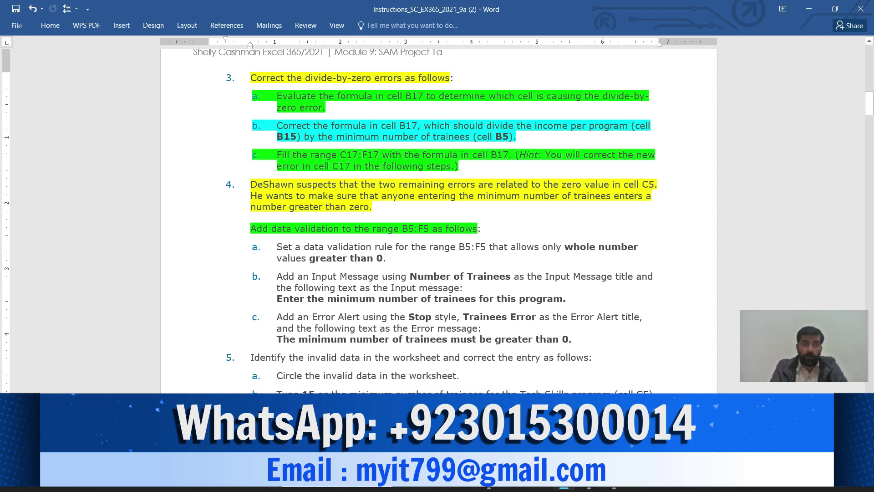
Switch to the Excel workbook and select the minimum trainees range B5:F5.
mouse_move(589, 482)
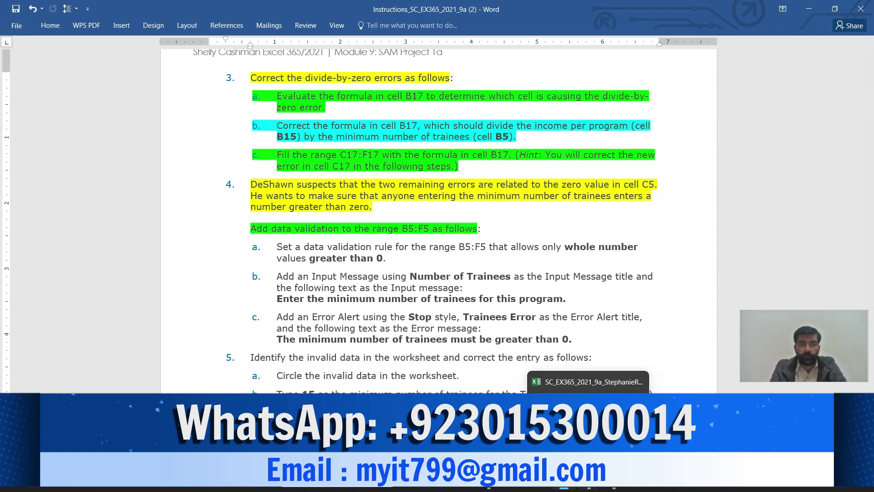
click(588, 423)
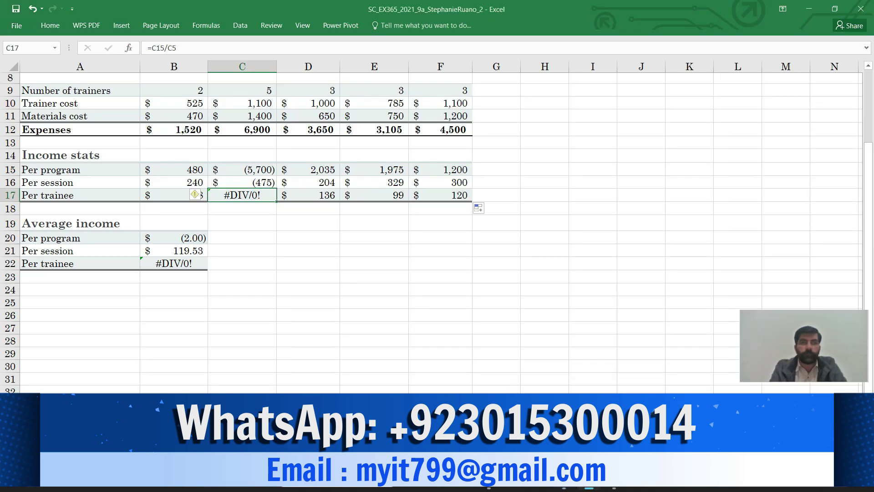
scroll(437, 227, up, 3)
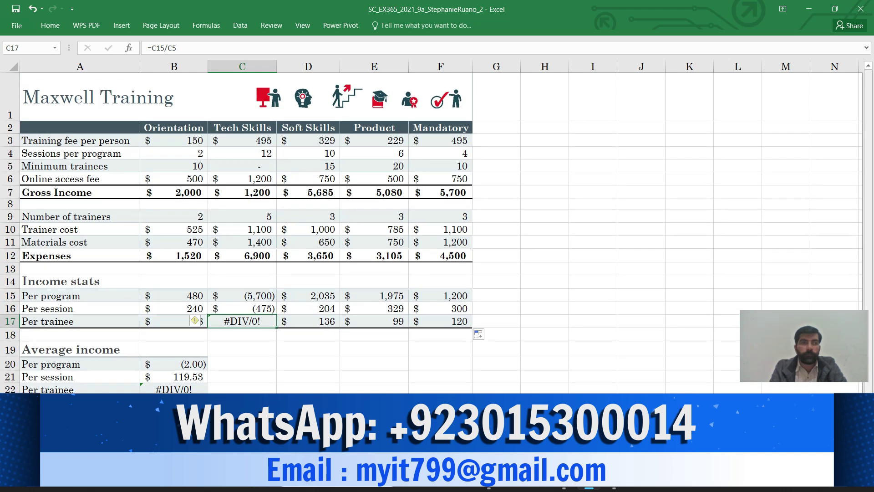
click(28, 48)
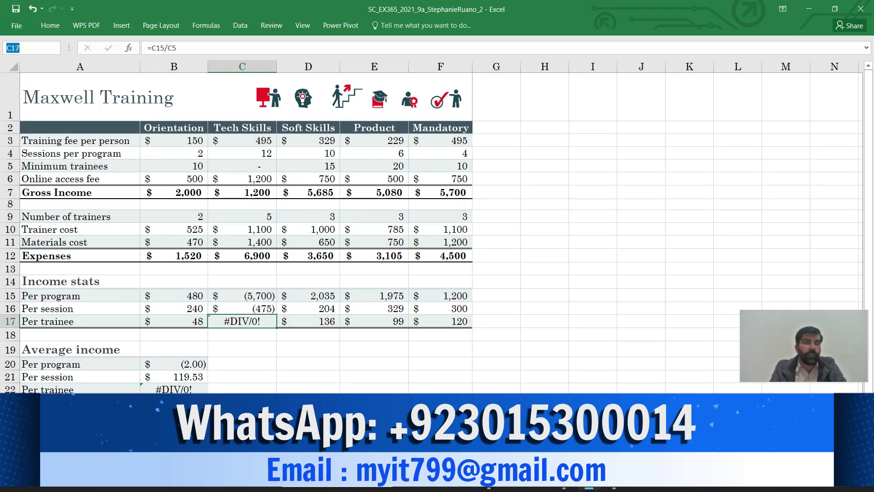
text(b5:f5)
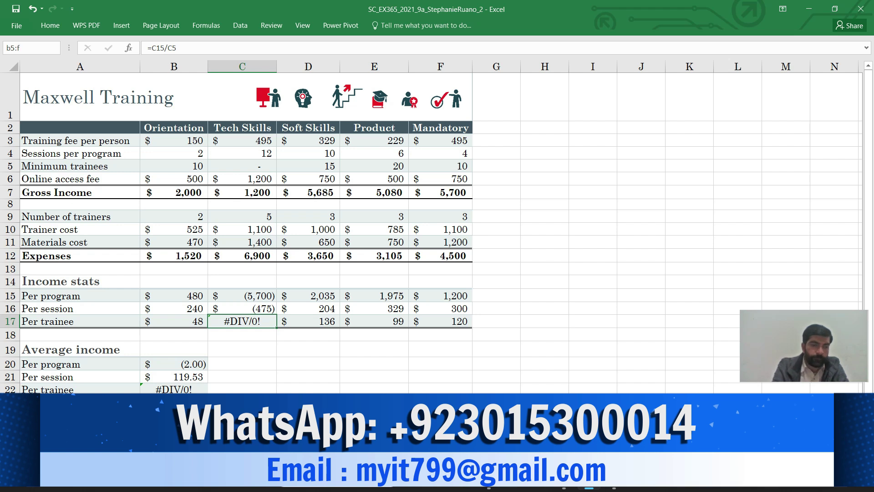
key(Return)
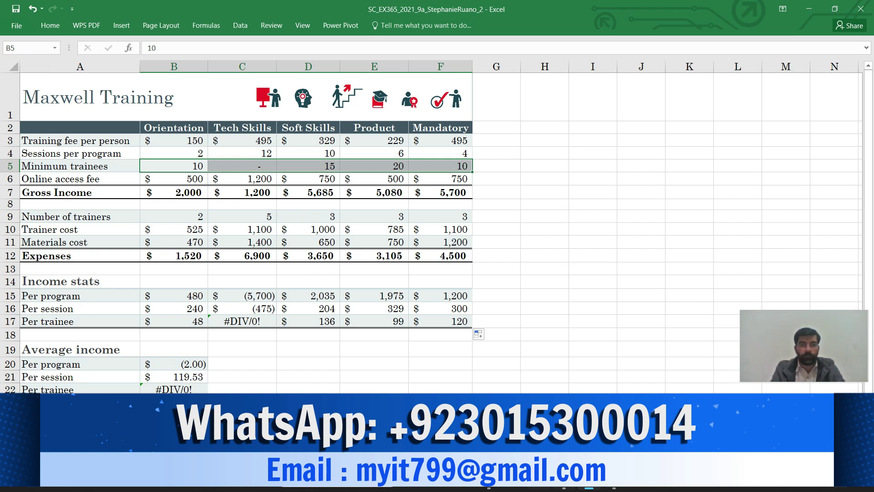
Switch to the Word instructions and highlight instruction 4a about the whole number validation rule in turquoise.
mouse_move(564, 479)
click(564, 425)
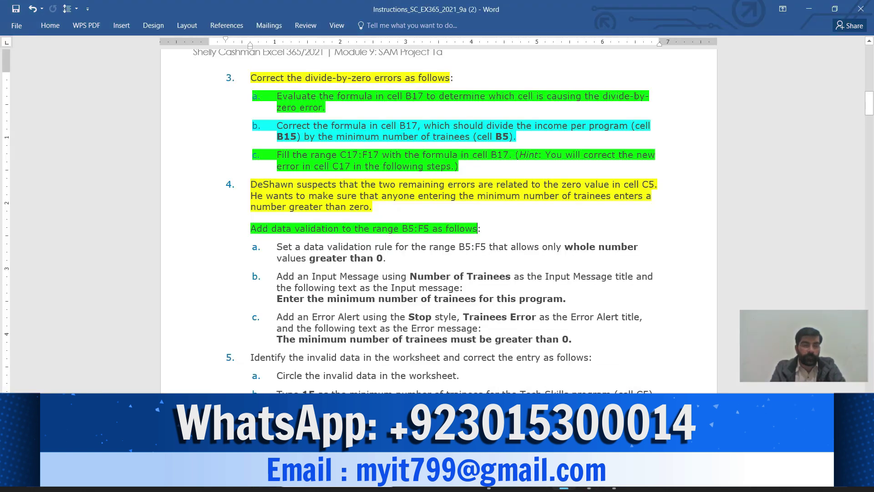
drag(277, 247, 391, 259)
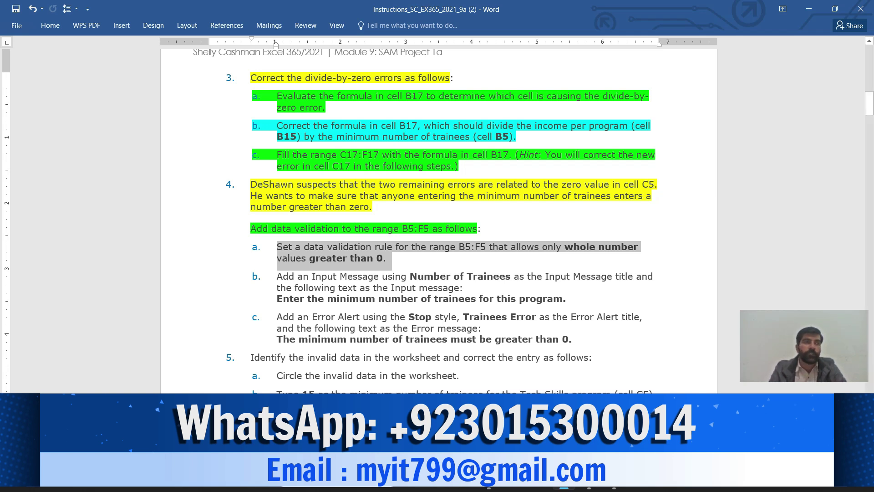
click(50, 25)
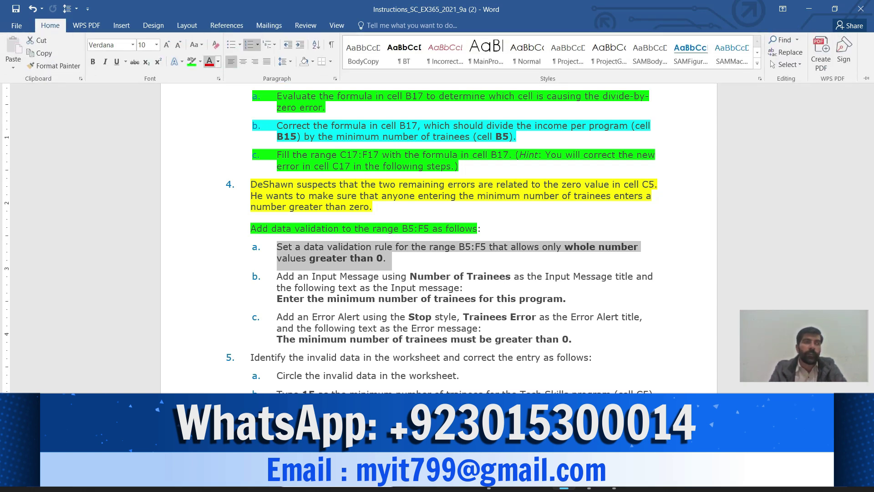
click(200, 61)
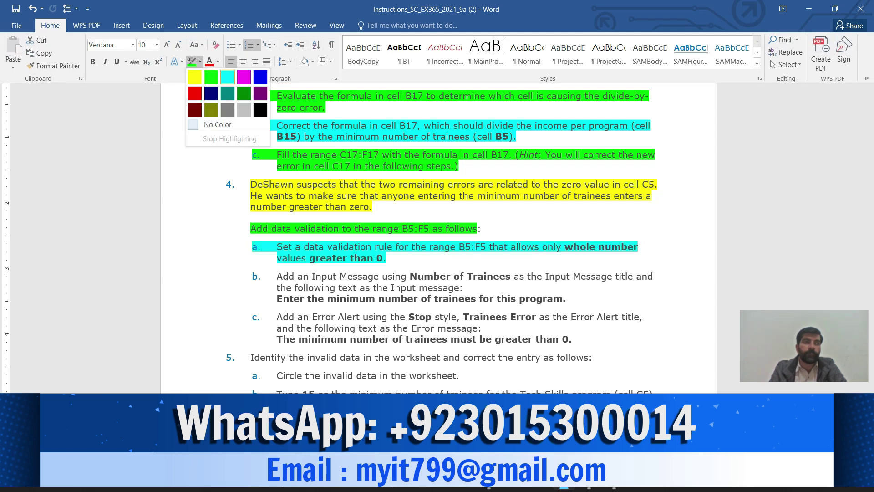
click(228, 77)
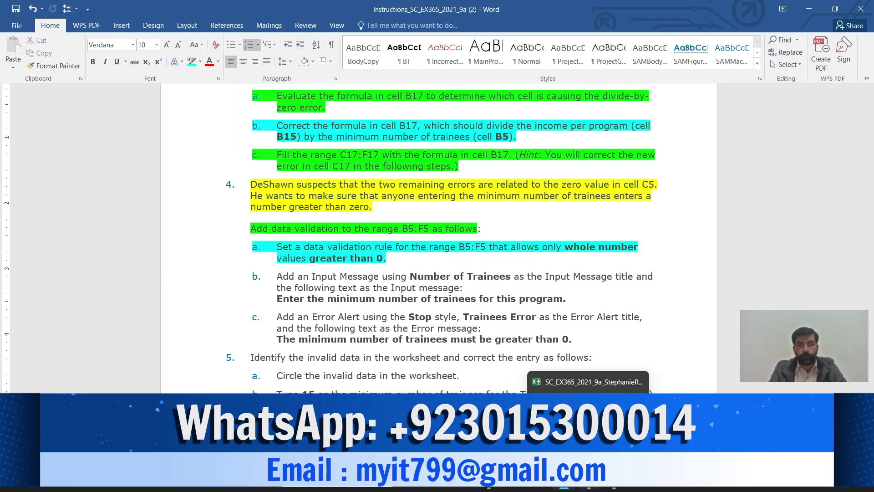
Switch to the Excel workbook and set a data validation rule on B5:F5 allowing only whole numbers greater than 0.
click(589, 488)
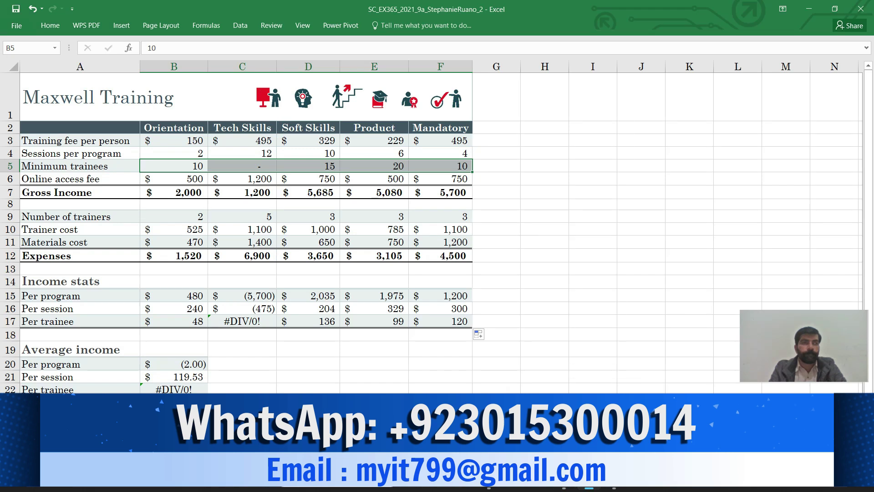
click(240, 25)
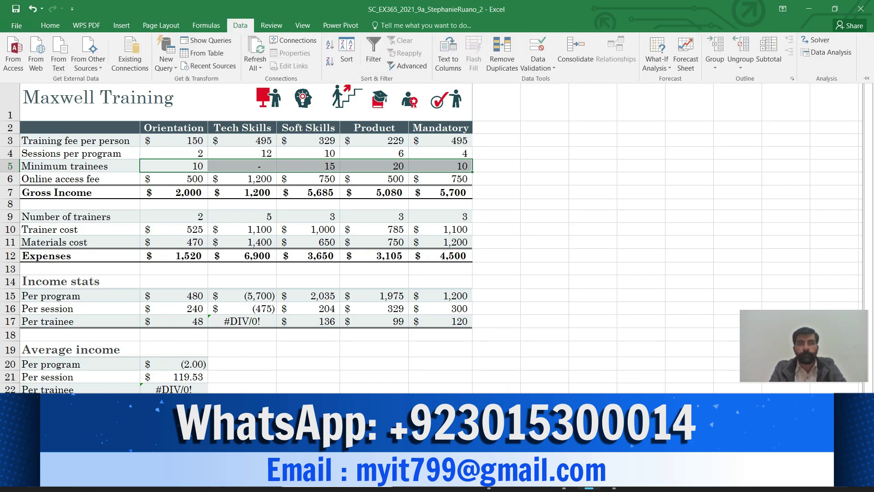
click(537, 66)
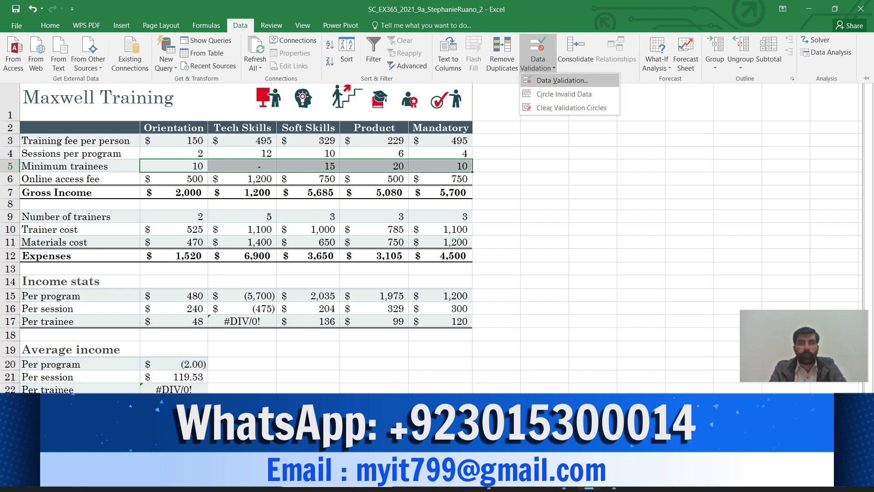
click(563, 80)
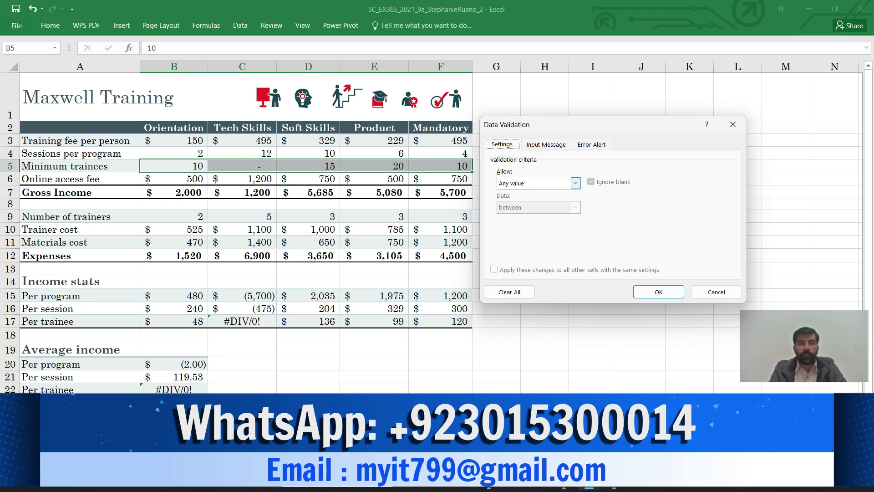
click(576, 182)
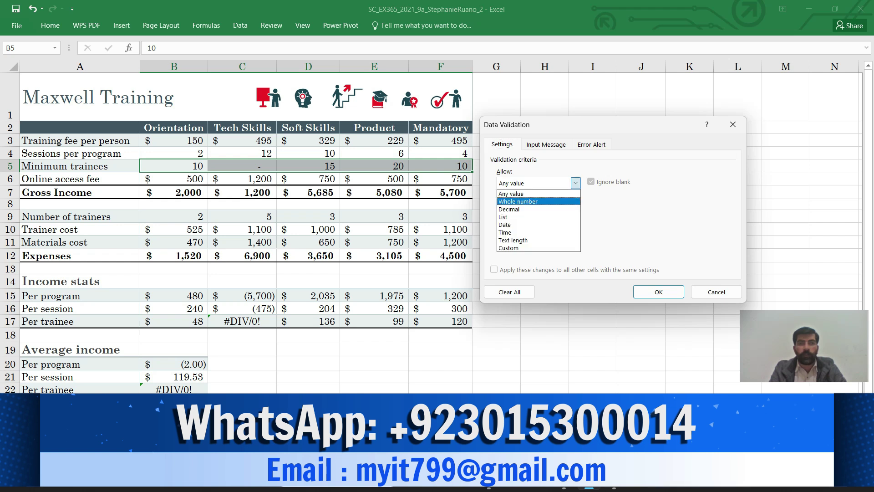
click(517, 201)
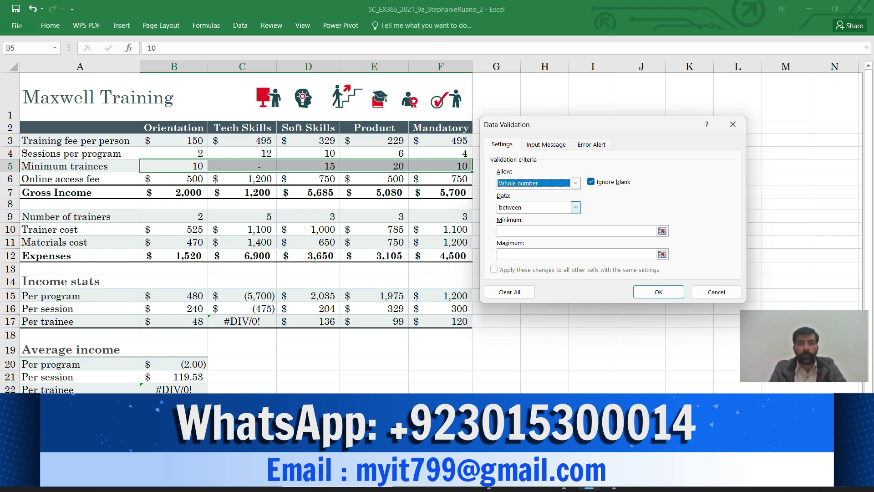
click(575, 207)
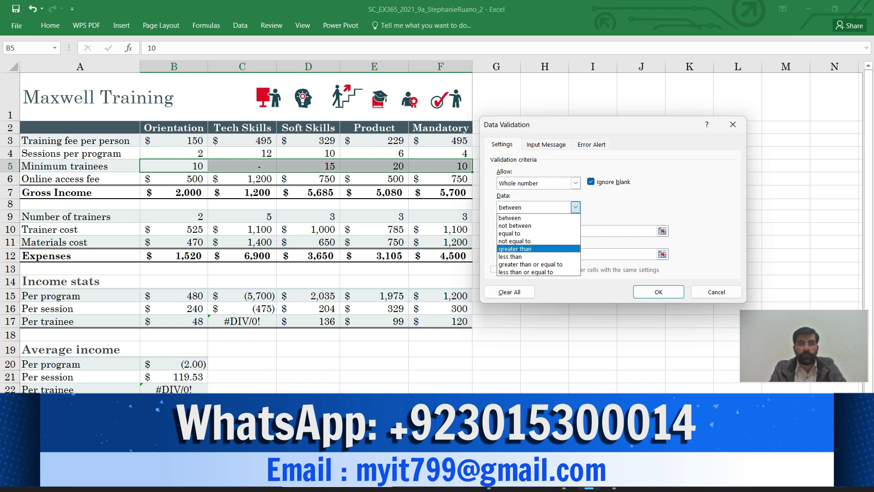
click(515, 249)
click(576, 230)
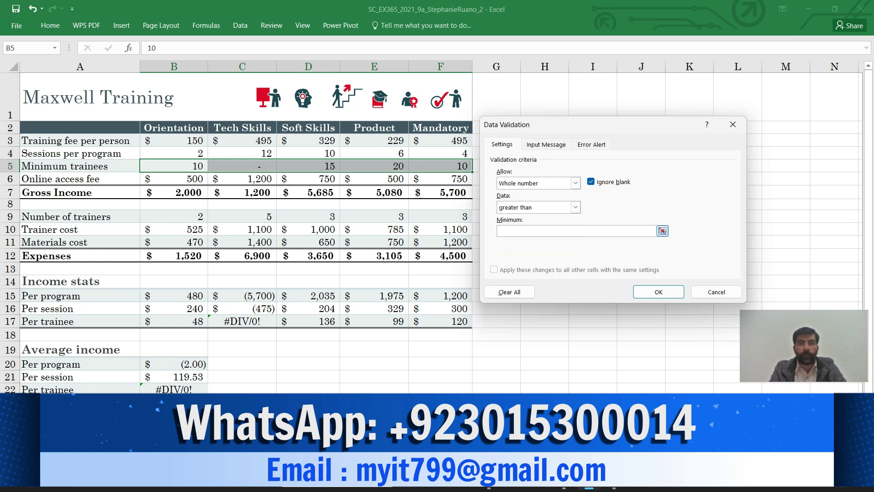
text(0)
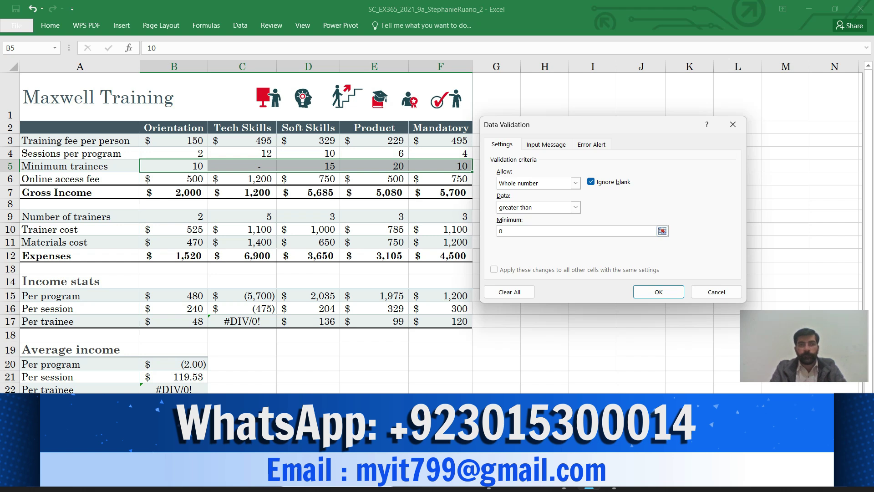
Switch to the Word instructions and highlight the first line of instruction 4b, through "Input Message title", in yellow.
mouse_move(564, 480)
click(563, 382)
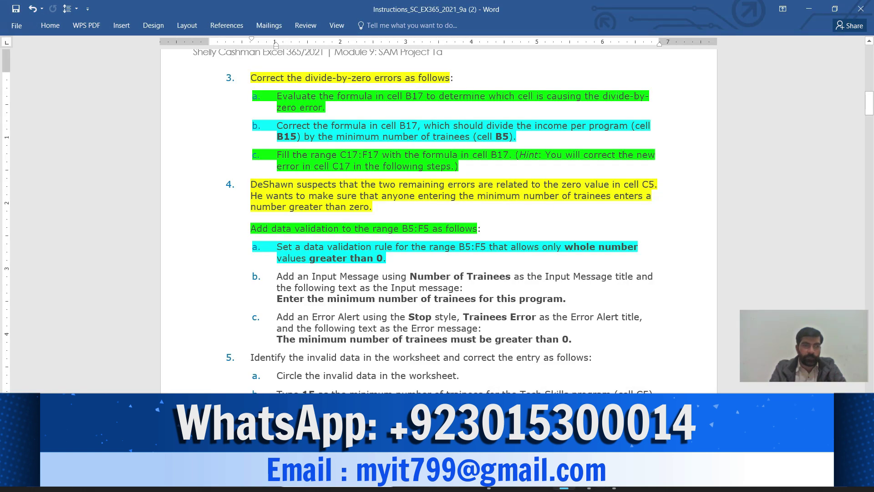
drag(276, 276, 513, 277)
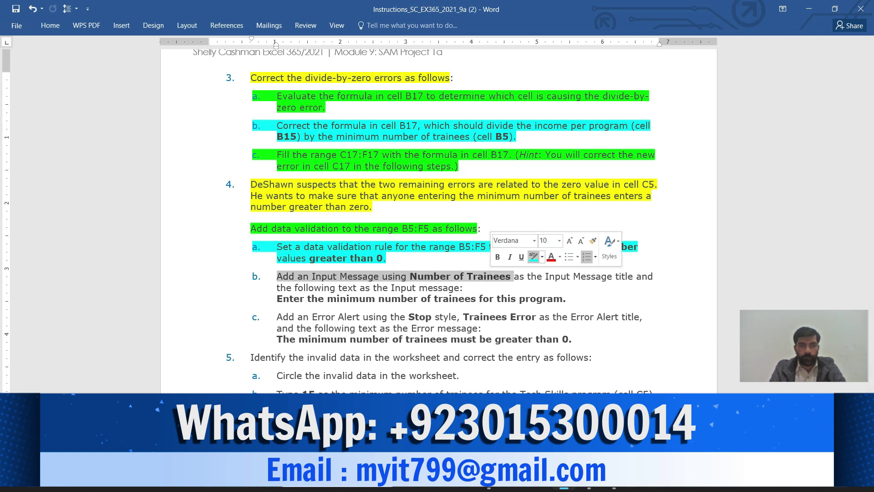
click(541, 257)
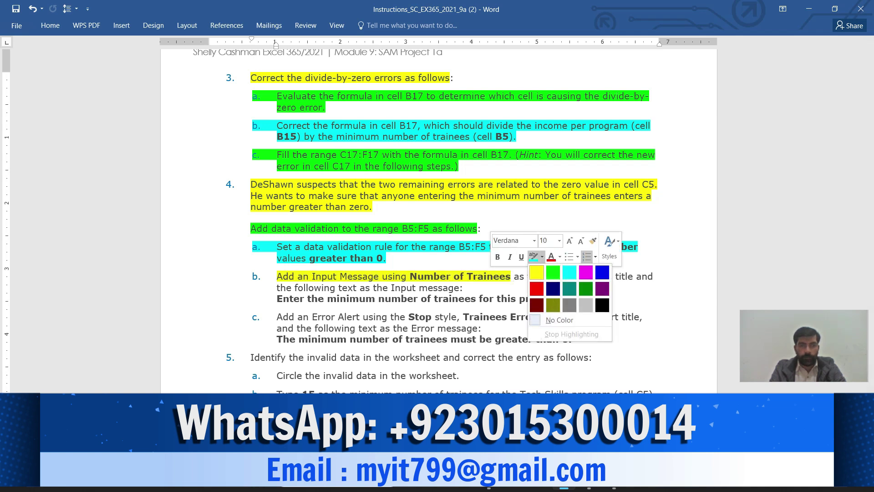
click(537, 269)
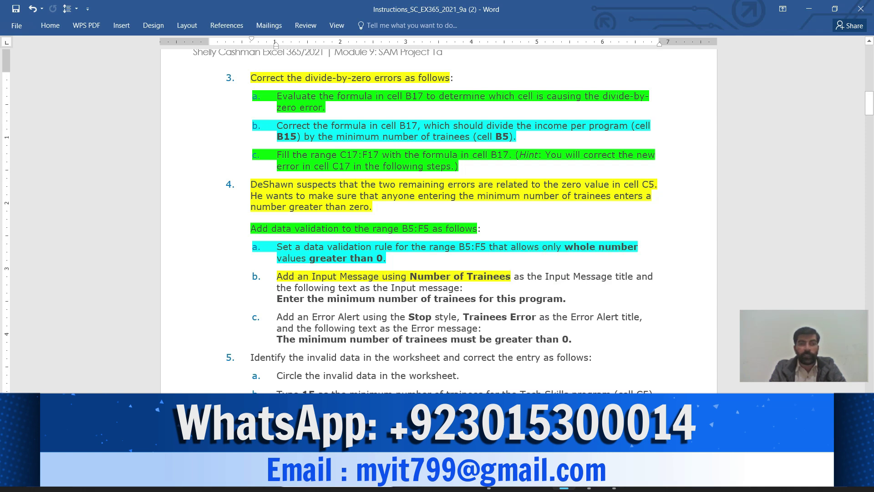
drag(466, 276, 636, 276)
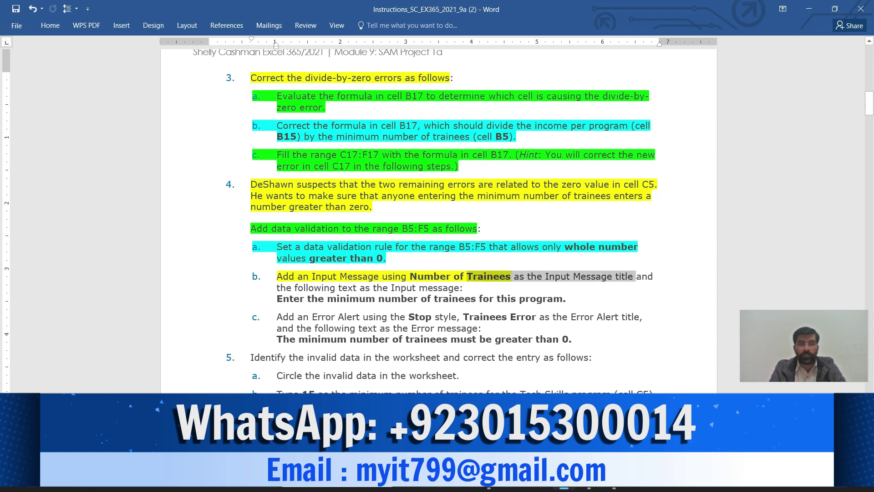
click(662, 259)
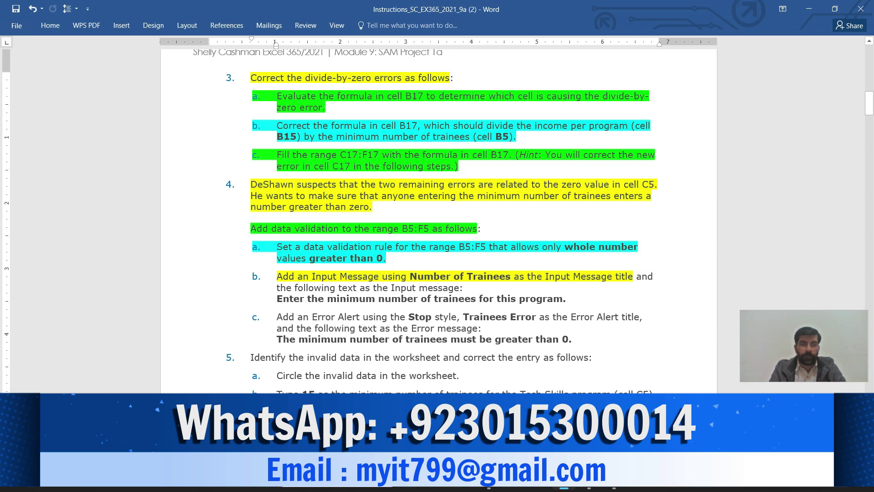
Copy "Number of Trainees" from instruction 4b into the input message title of the Excel data validation.
drag(410, 276, 514, 276)
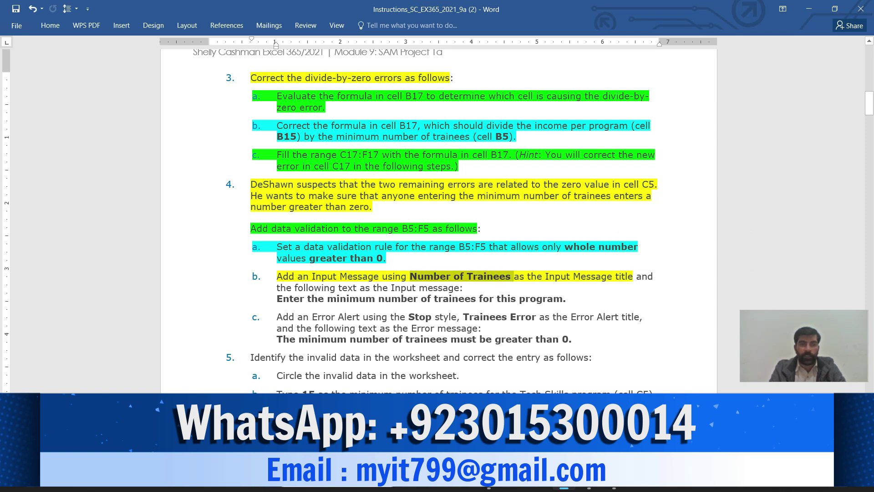
key(ctrl+c)
key(alt+Tab)
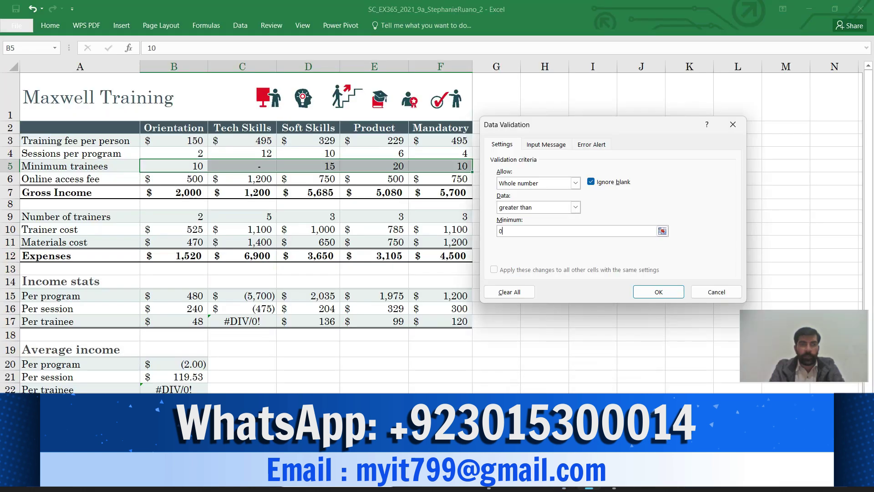
click(545, 144)
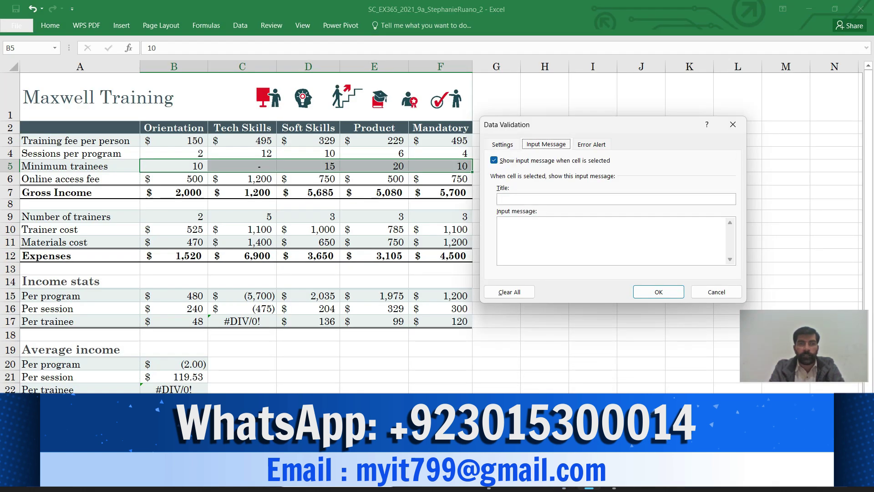
click(546, 199)
key(ctrl+v)
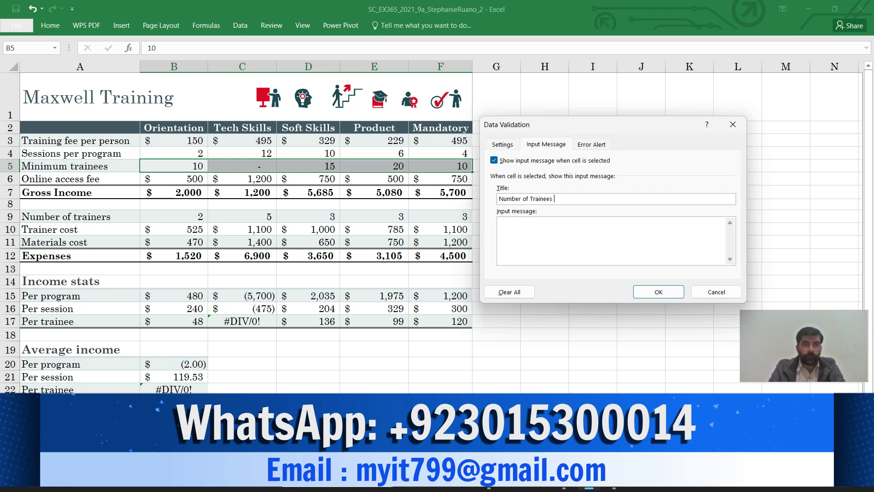
Switch to the Word instructions and highlight the rest of instruction 4b, including the input message text, in yellow.
mouse_move(564, 479)
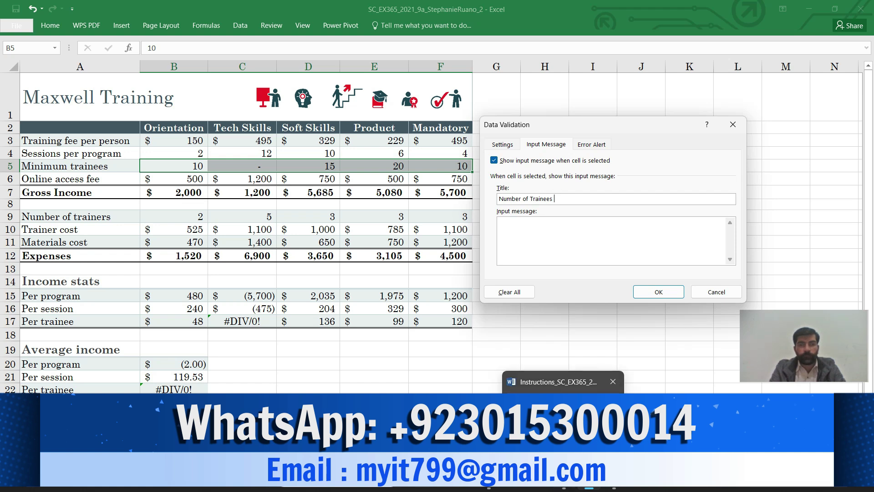
click(563, 478)
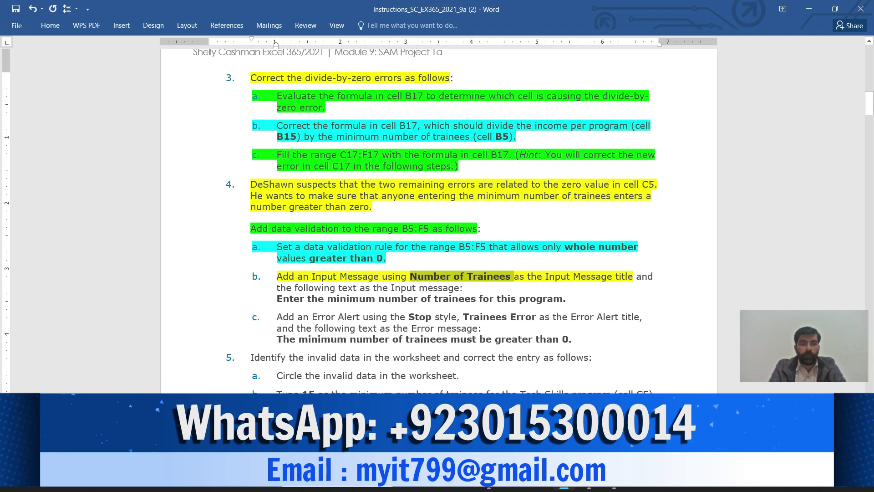
drag(636, 276, 564, 300)
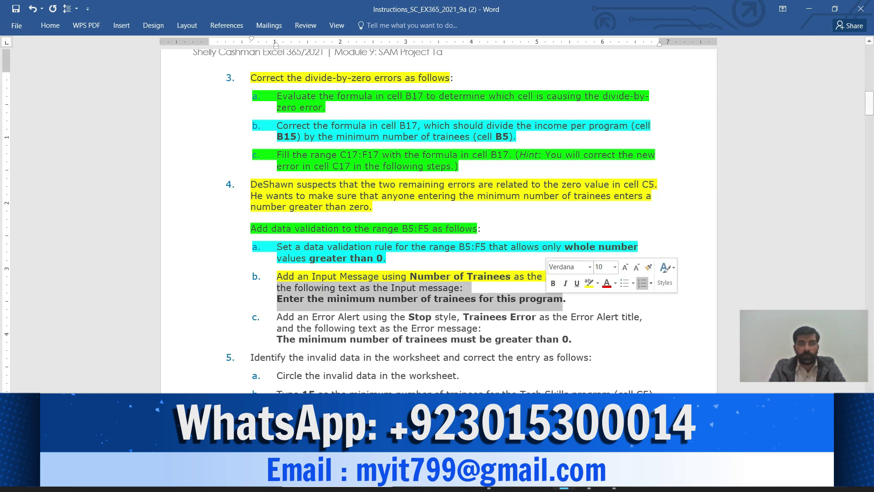
click(589, 283)
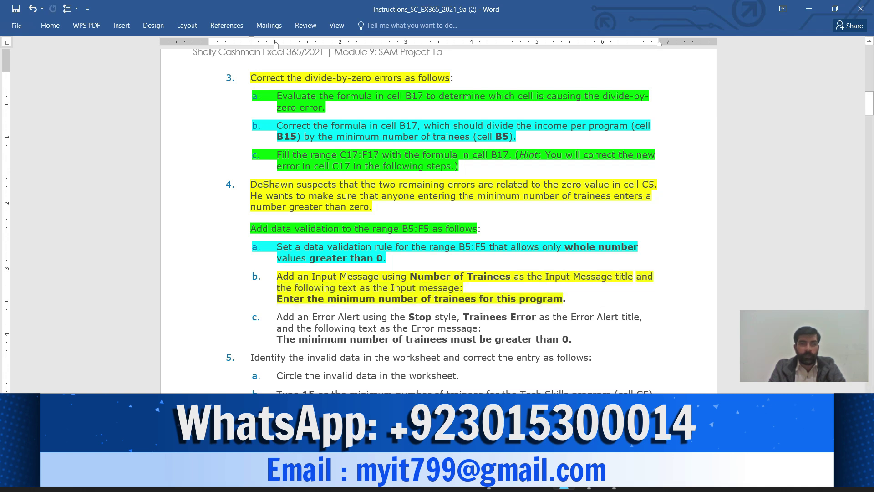
Copy "Enter the minimum number of trainees for this program" from instruction 4b into the input message of the Excel data validation.
drag(276, 298, 562, 299)
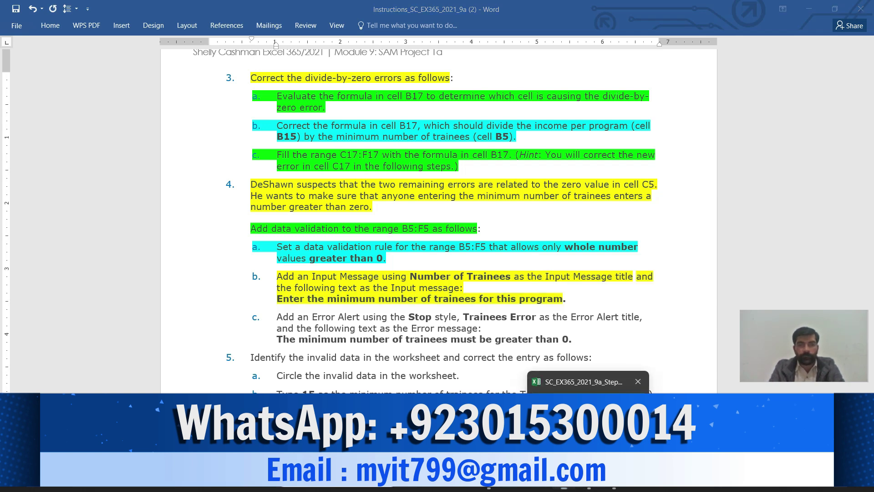
key(alt+Tab)
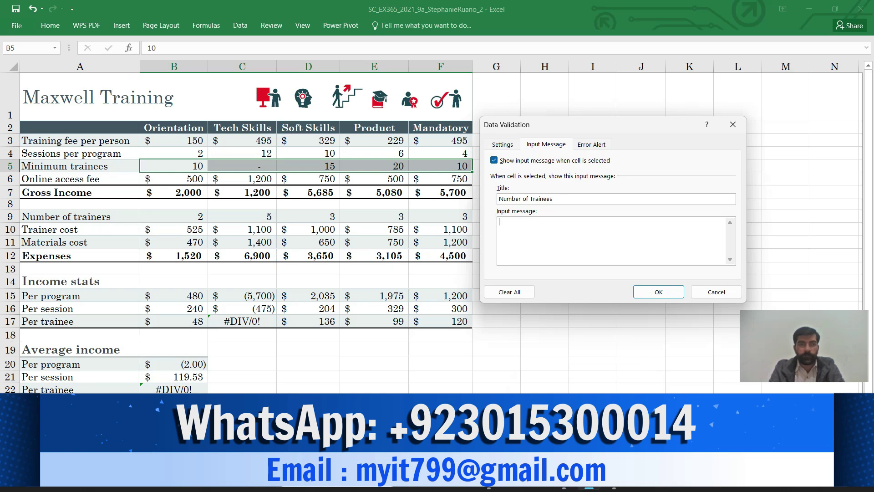
key(ctrl+v)
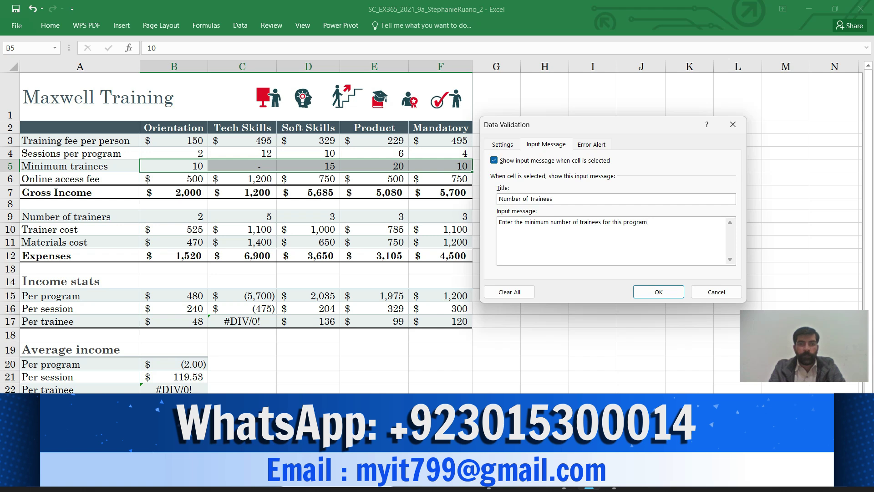
Switch to the Word instructions and highlight "Add an Error Alert using the Stop style" in instruction 4c in bright green.
mouse_move(563, 480)
click(564, 425)
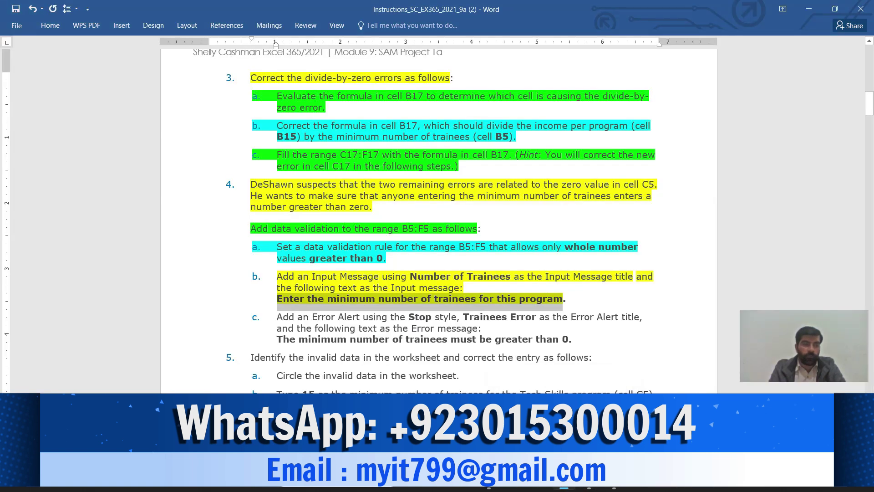
drag(277, 317, 456, 316)
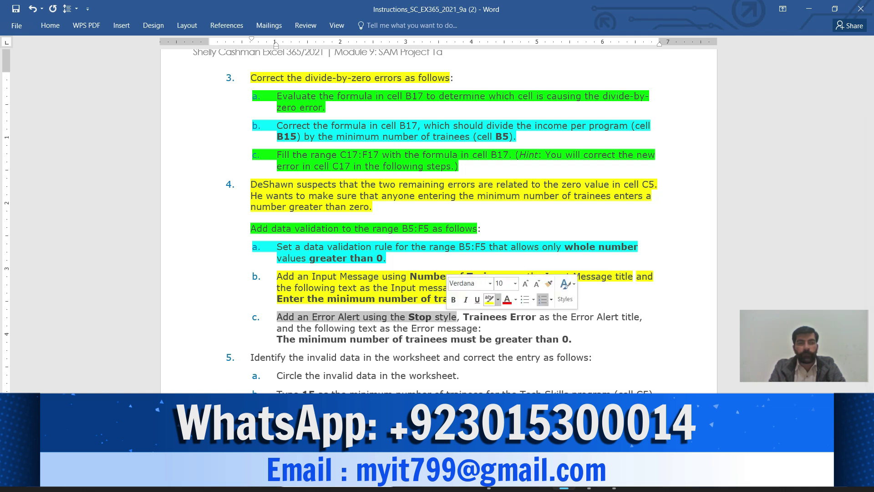
click(498, 299)
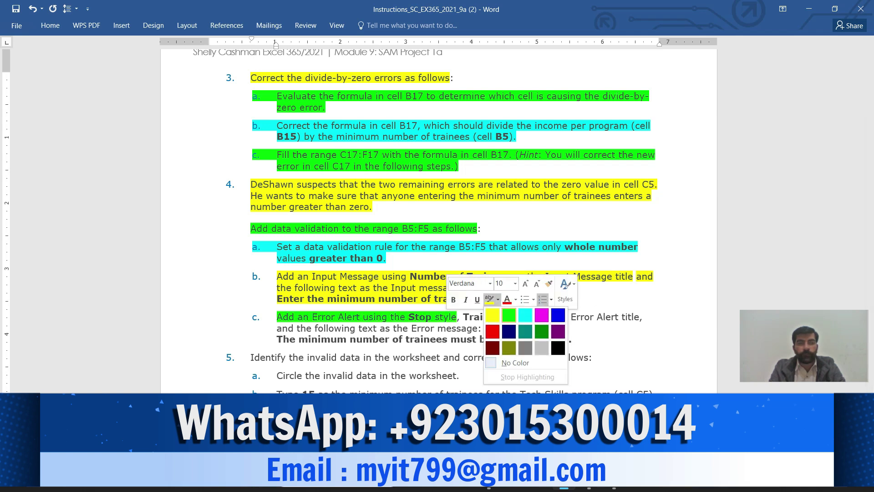
click(509, 315)
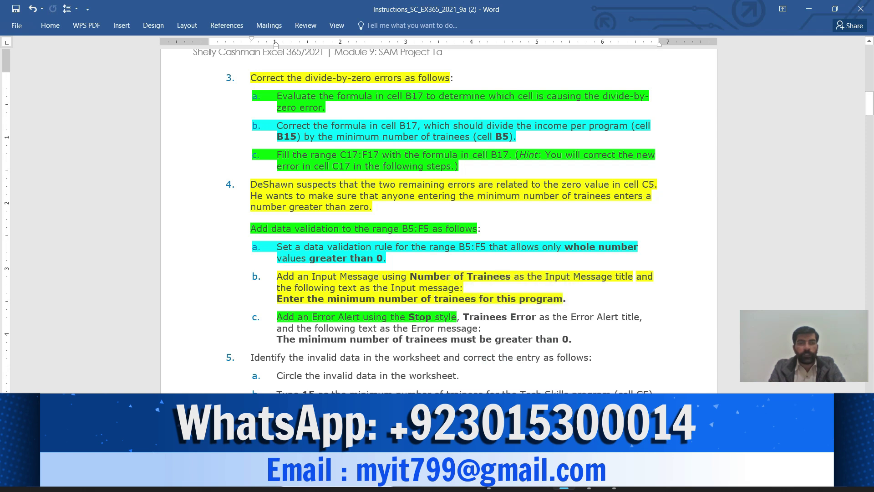
Switch to the Excel workbook and open the Error Alert settings of the data validation.
mouse_move(589, 478)
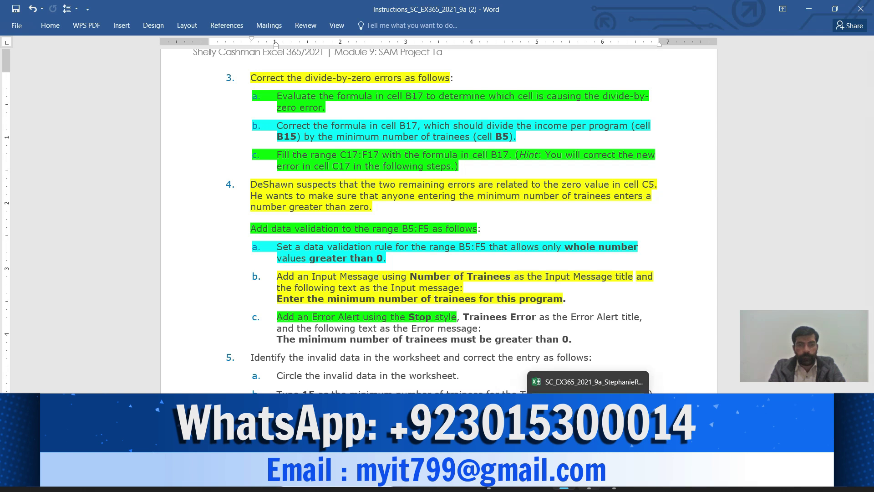
click(588, 424)
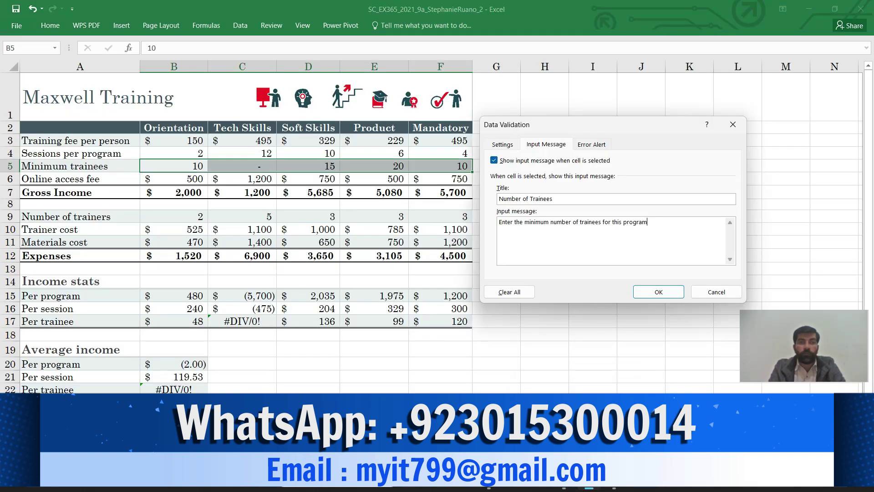
click(591, 144)
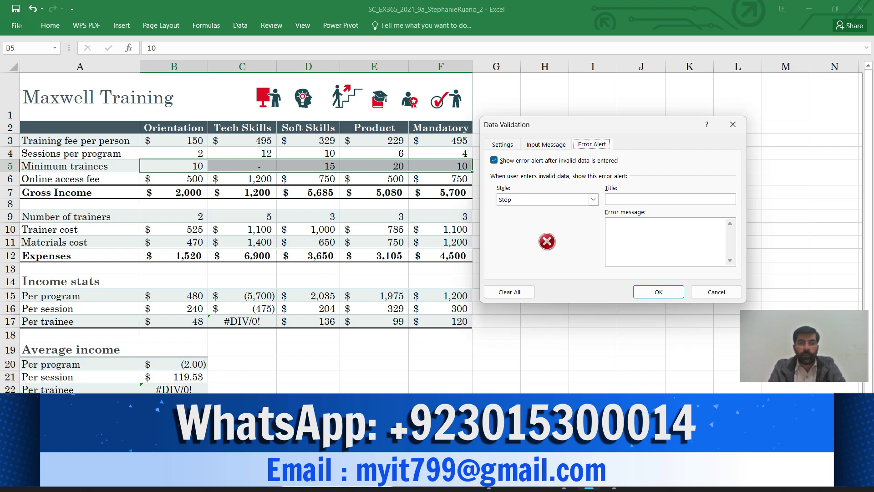
Switch to the Word instructions and highlight "Trainees Error as the Error Alert title" in instruction 4c in bright green.
mouse_move(563, 479)
click(564, 426)
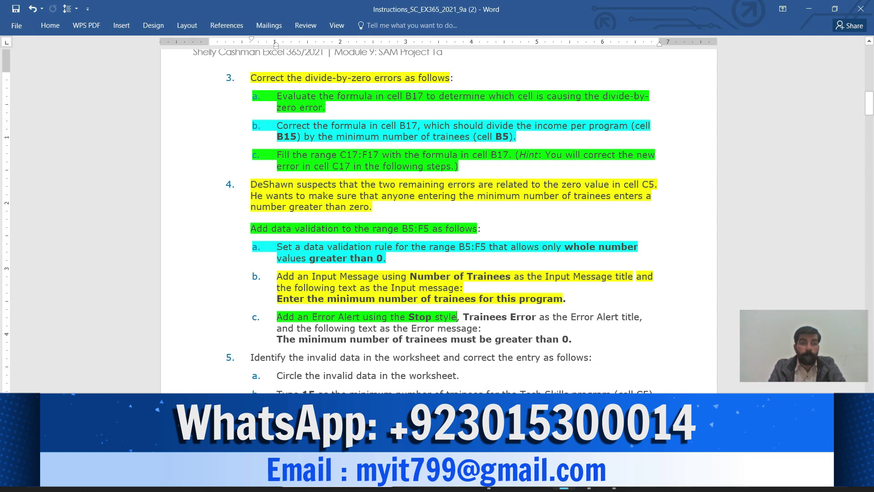
drag(462, 317, 639, 318)
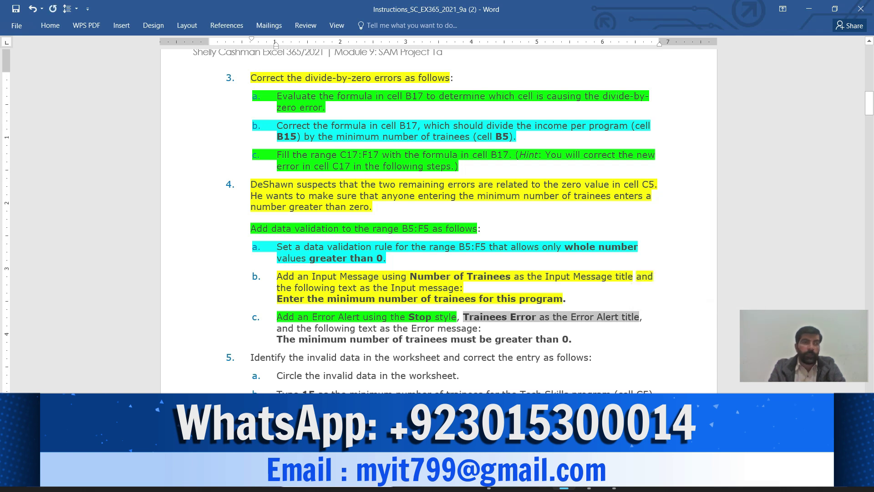
click(50, 25)
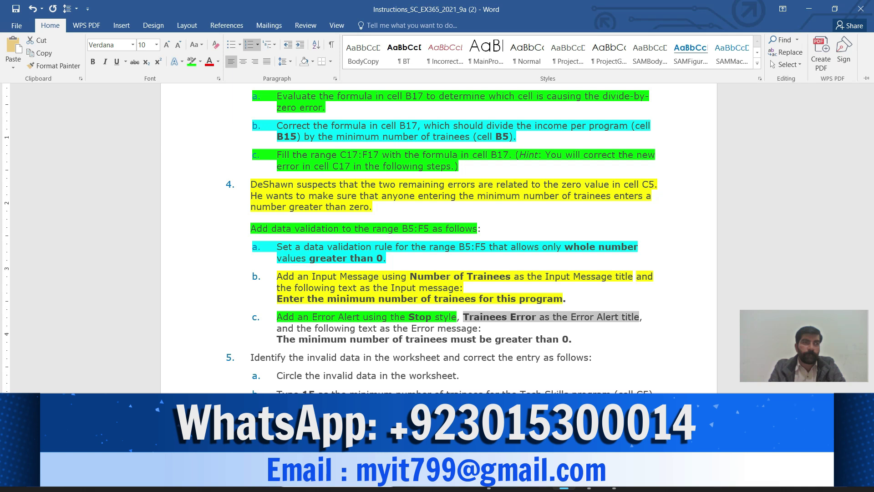
click(191, 61)
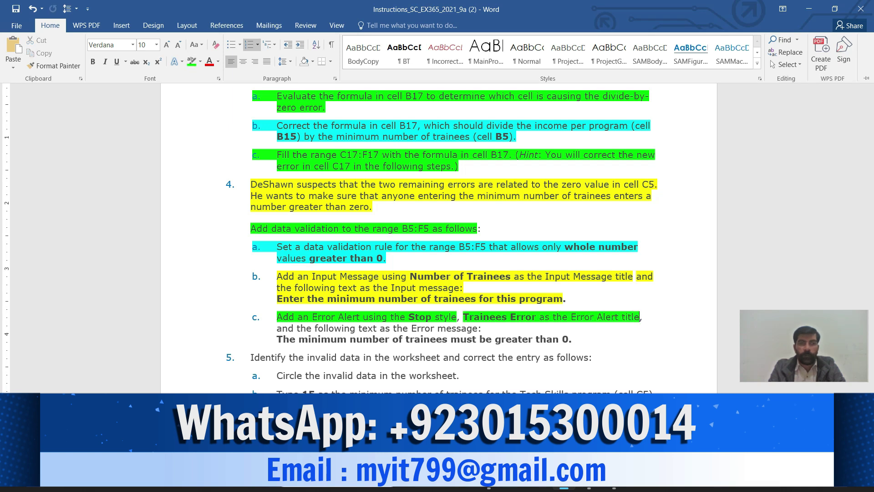
click(640, 317)
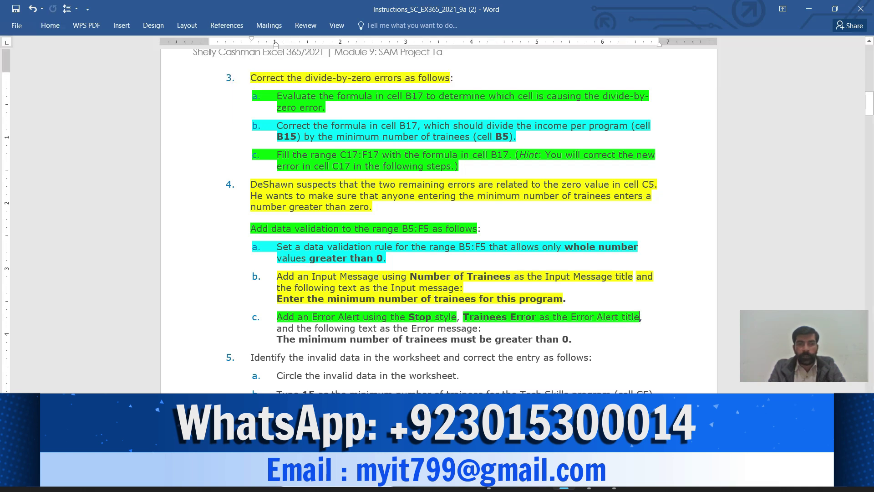
Copy "Trainees Error" from instruction 4c into the error alert title of the Excel data validation.
drag(463, 316, 537, 317)
key(ctrl+c)
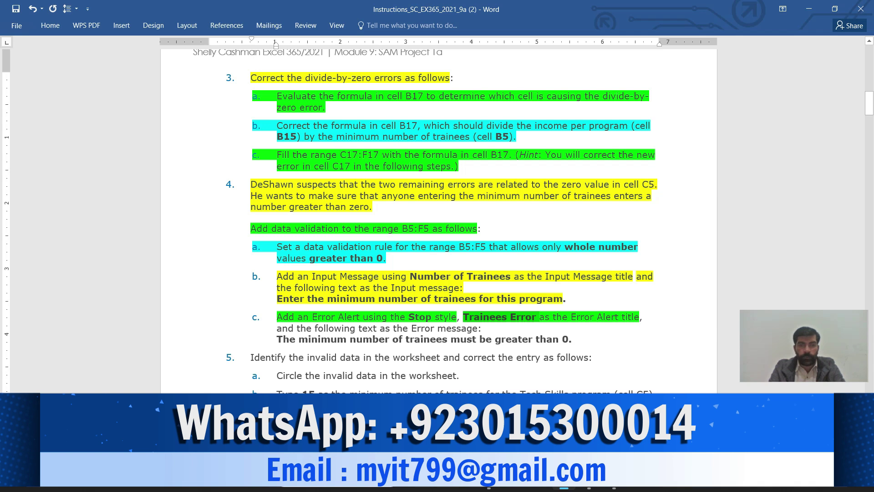
mouse_move(588, 488)
click(588, 381)
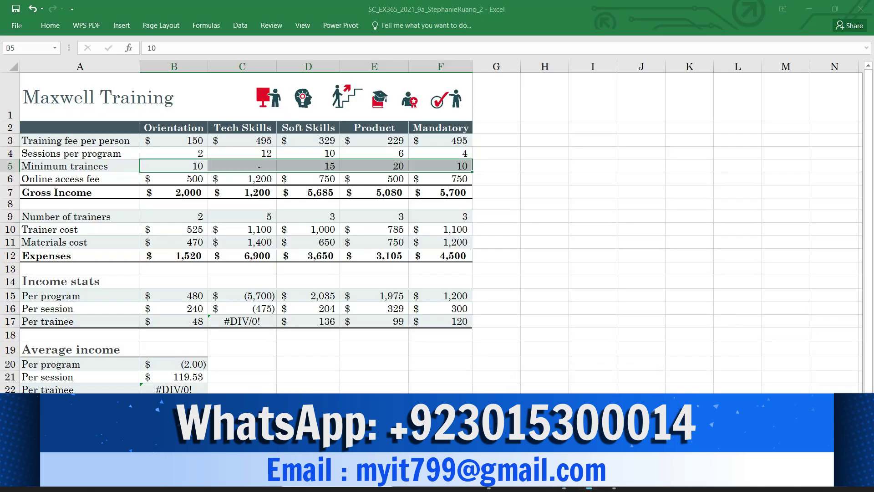
click(670, 199)
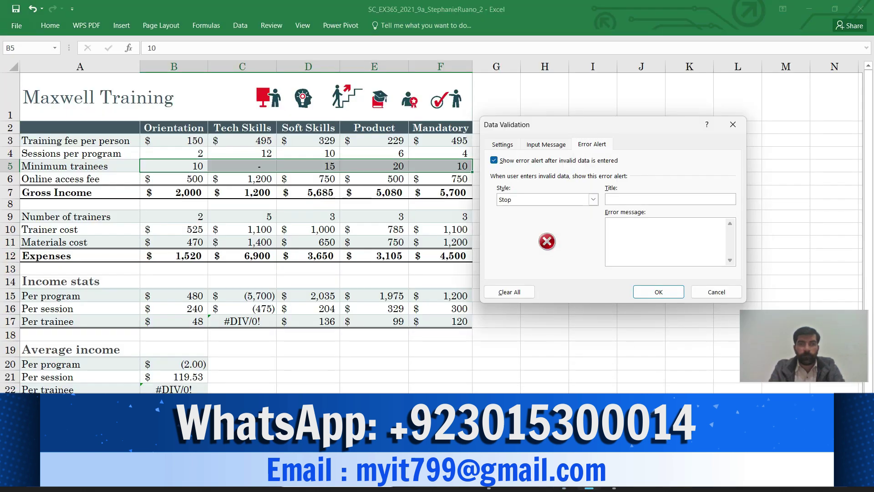
key(ctrl+v)
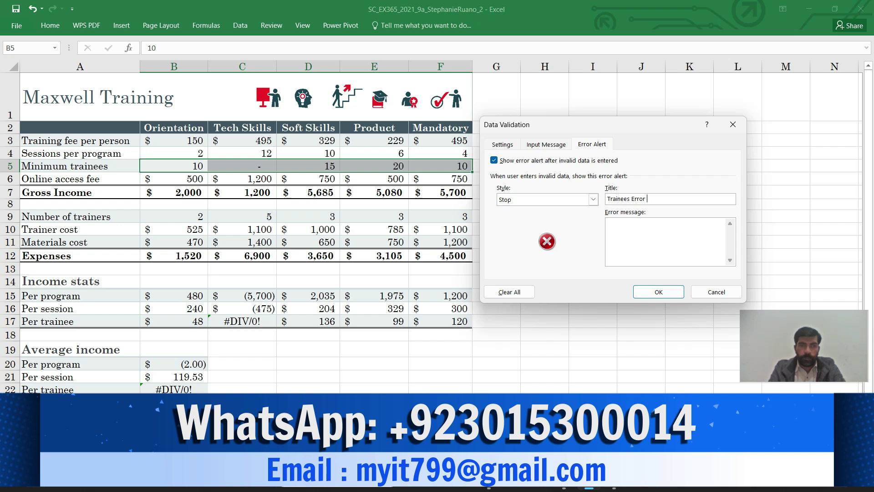
Switch to the Word instructions and highlight the rest of instruction 4c, including the error message text, in bright green.
mouse_move(564, 477)
click(564, 430)
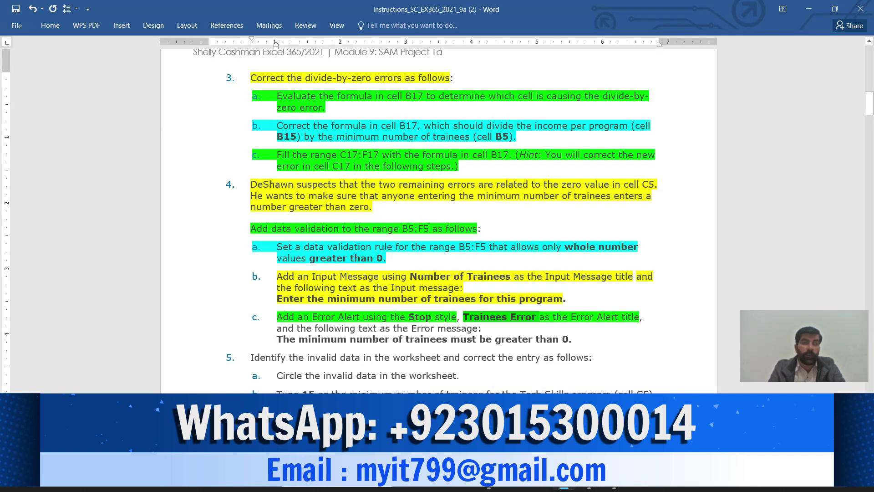
drag(296, 328, 569, 339)
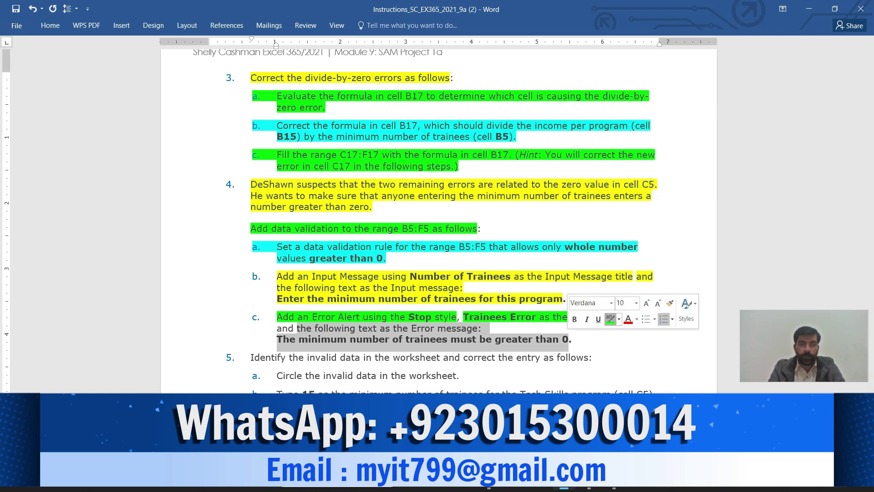
click(610, 318)
Copy "The minimum number of trainees must be greater than 0" from instruction 4c into the error message of the Excel data validation.
drag(276, 339, 569, 339)
key(ctrl+c)
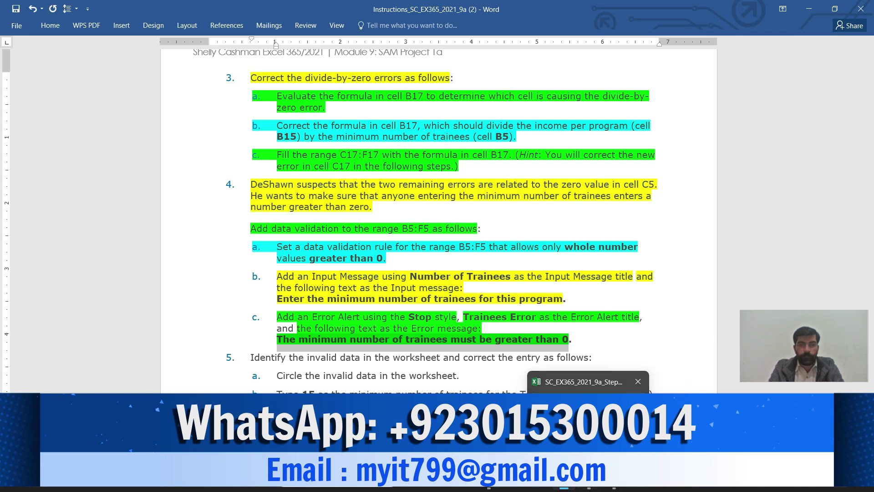
click(589, 479)
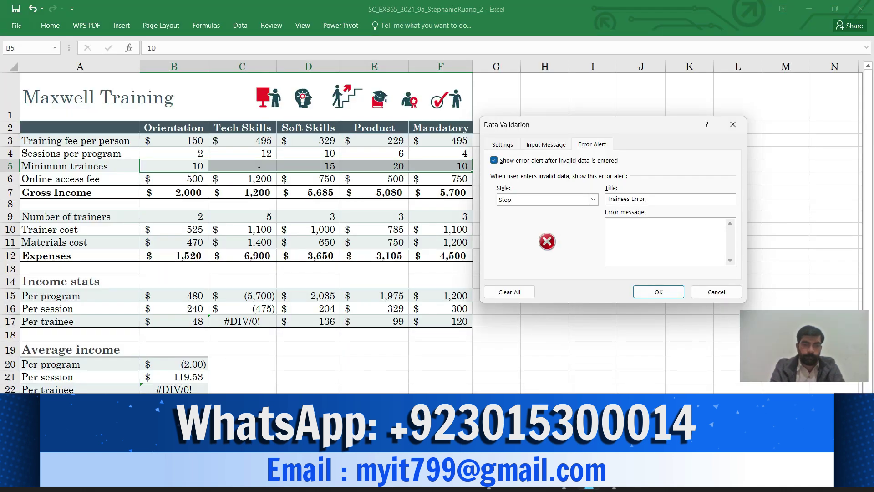
key(Tab)
key(ctrl+v)
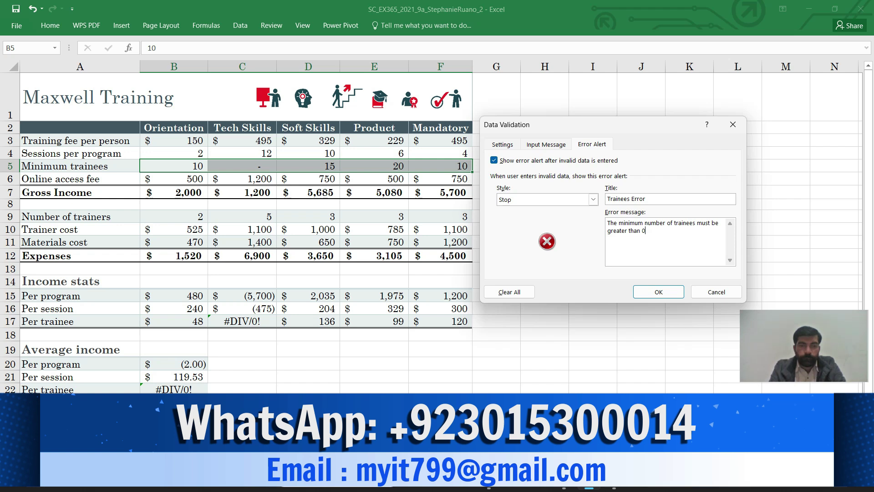
Check instruction 4c in Word once more, then return to Excel and apply the data validation to B5:F5.
mouse_move(564, 479)
click(563, 421)
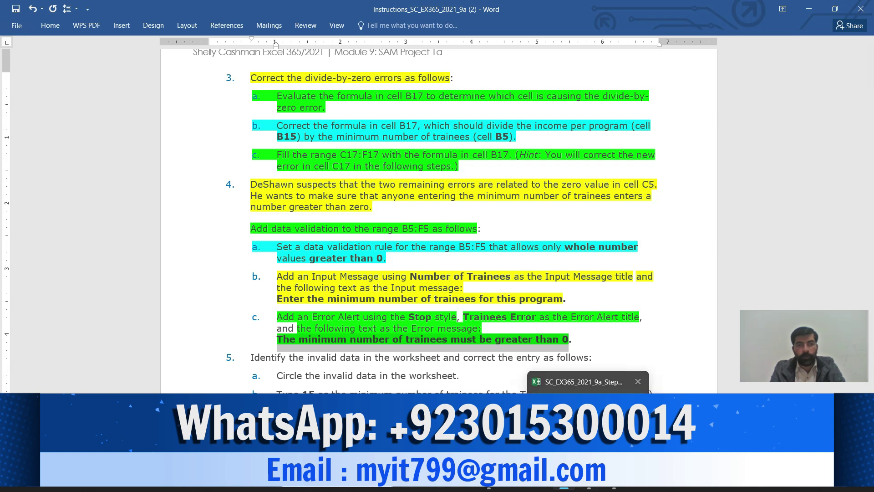
click(589, 479)
click(589, 423)
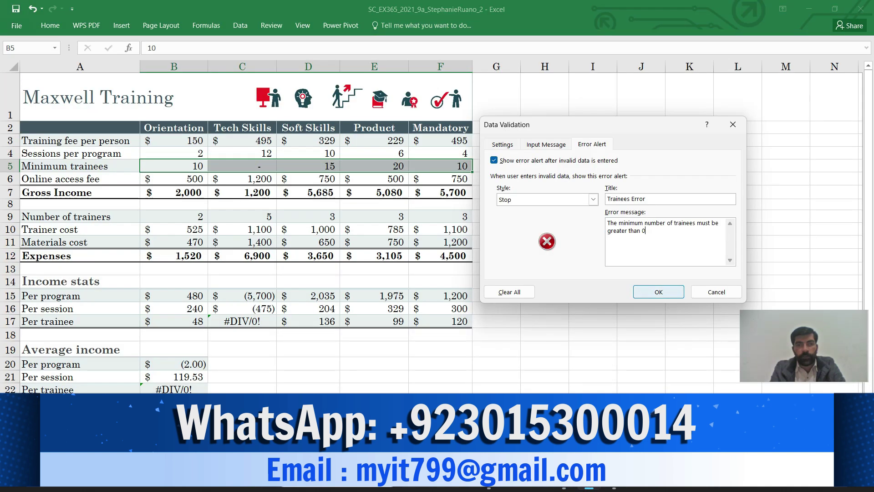
click(655, 287)
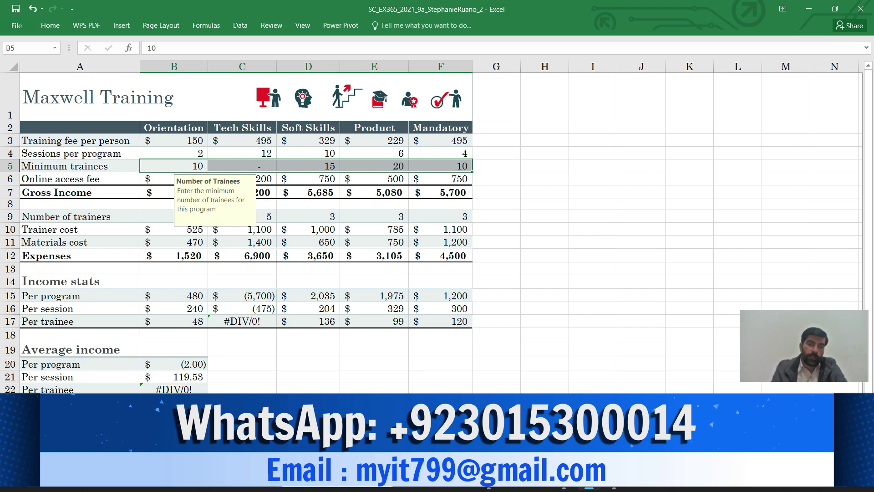
Switch to the Word instructions and highlight the introductory sentence of instruction 5 about identifying invalid data in bright green.
mouse_move(563, 480)
click(563, 424)
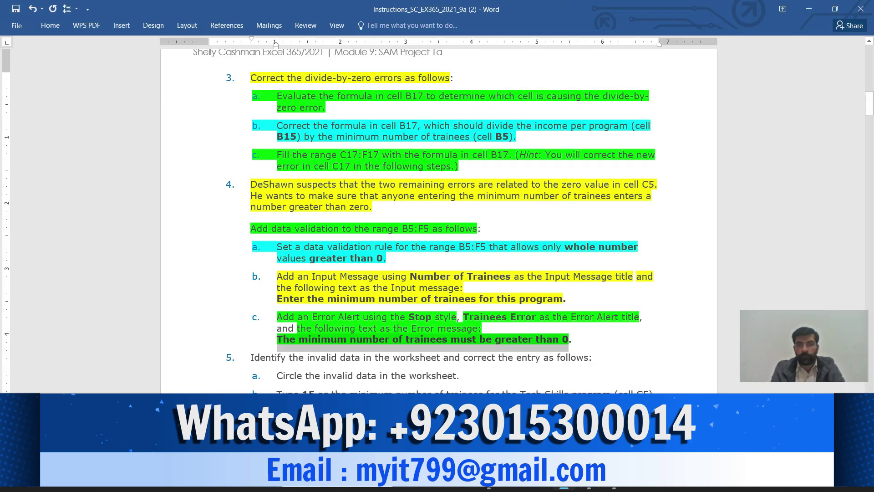
scroll(437, 218, down, 4)
scroll(437, 219, down, 4)
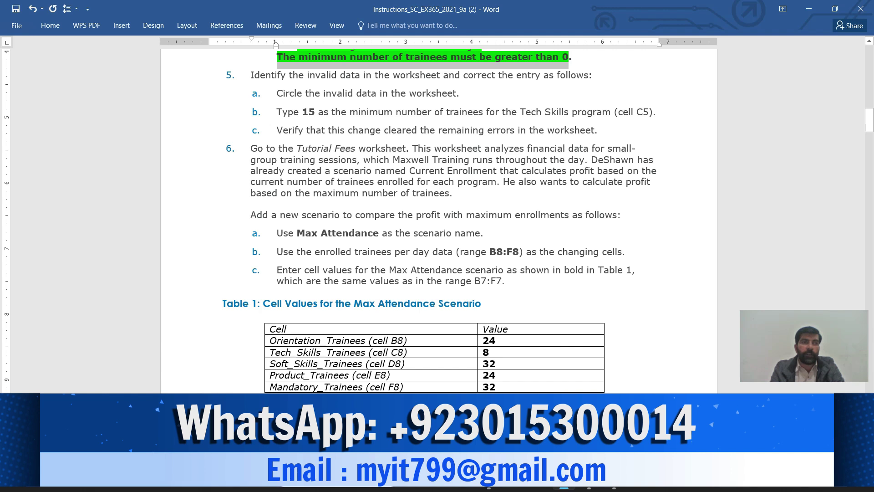
drag(249, 75, 588, 75)
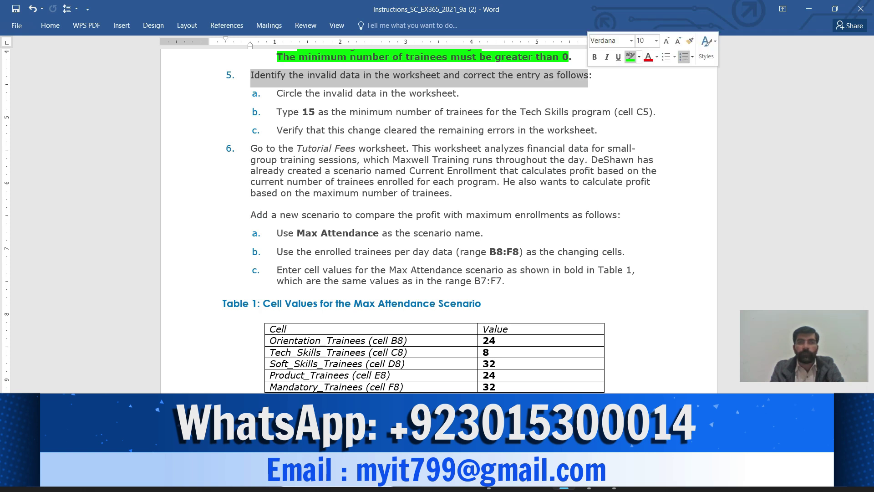
click(630, 56)
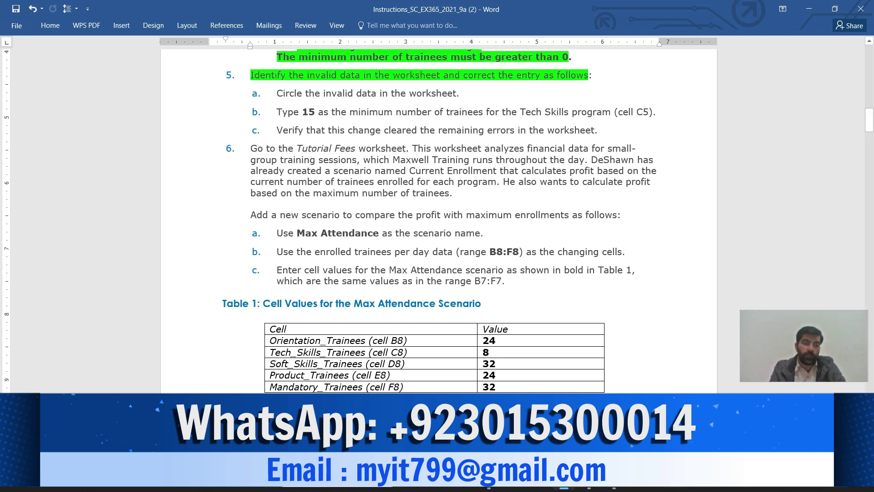
Highlight "Circle the invalid data in the worksheet" in instruction 5a in yellow.
drag(277, 94, 456, 94)
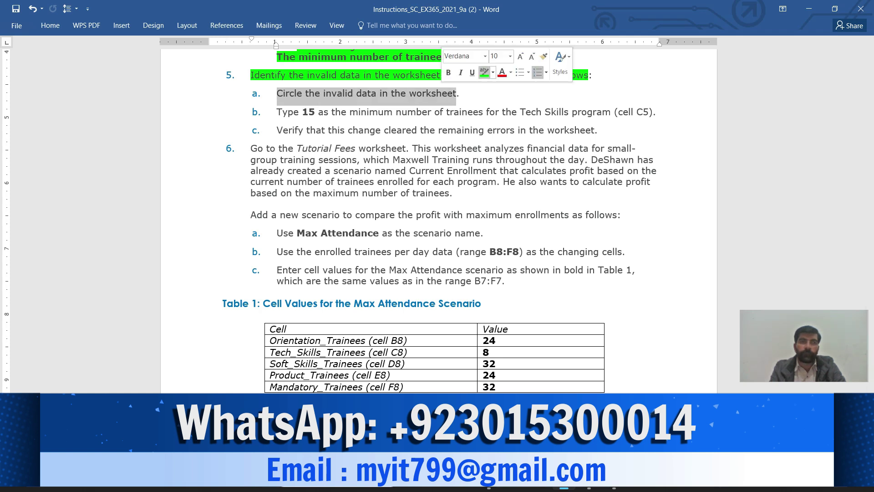
click(493, 72)
click(495, 83)
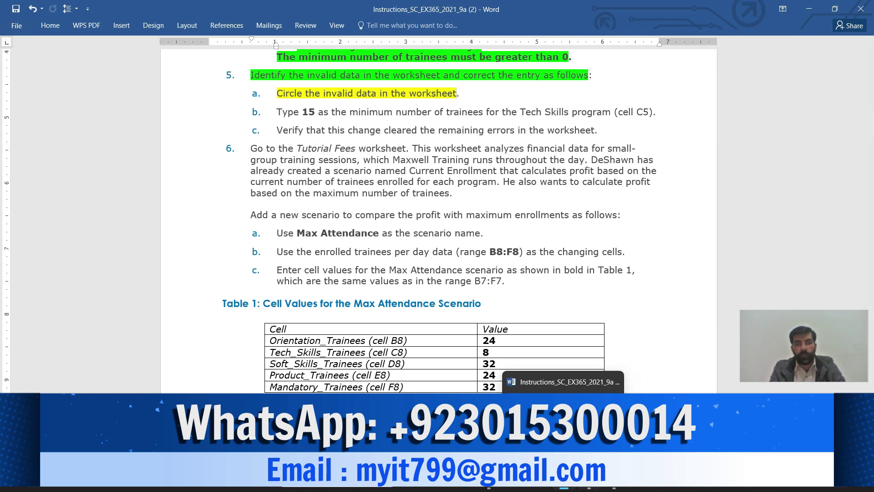
Switch to the Excel workbook and circle the invalid data in the worksheet.
click(589, 478)
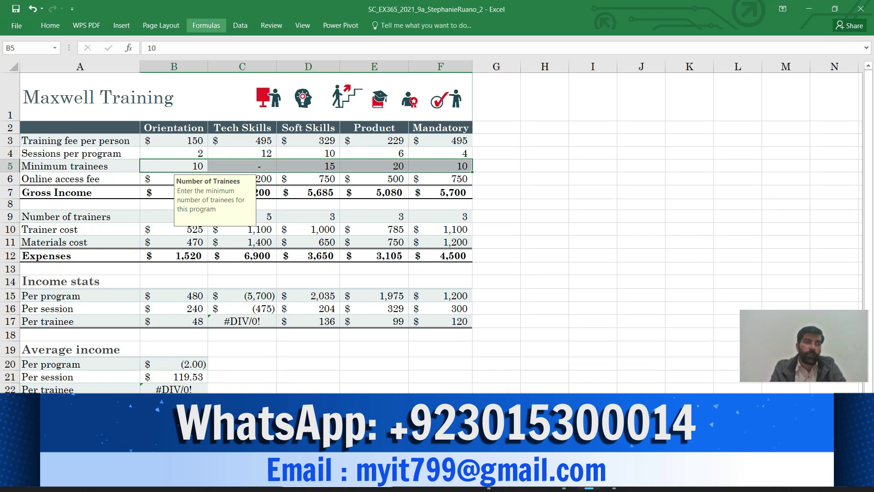
click(240, 25)
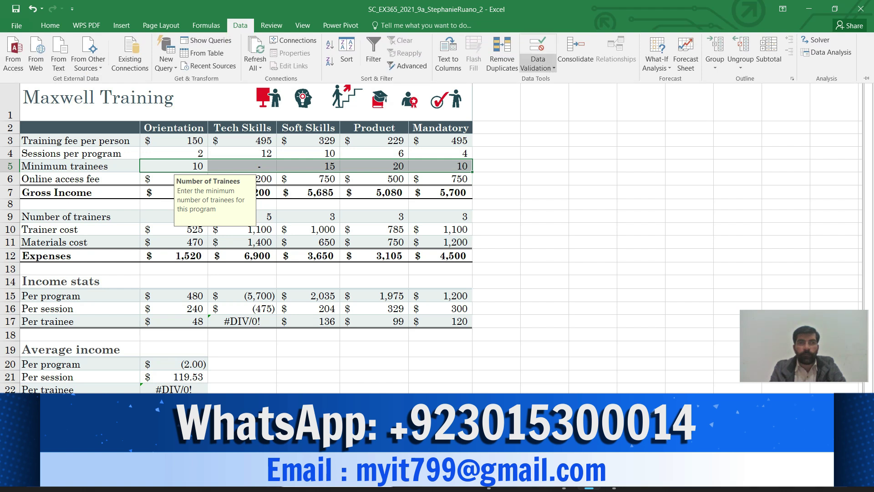
click(537, 68)
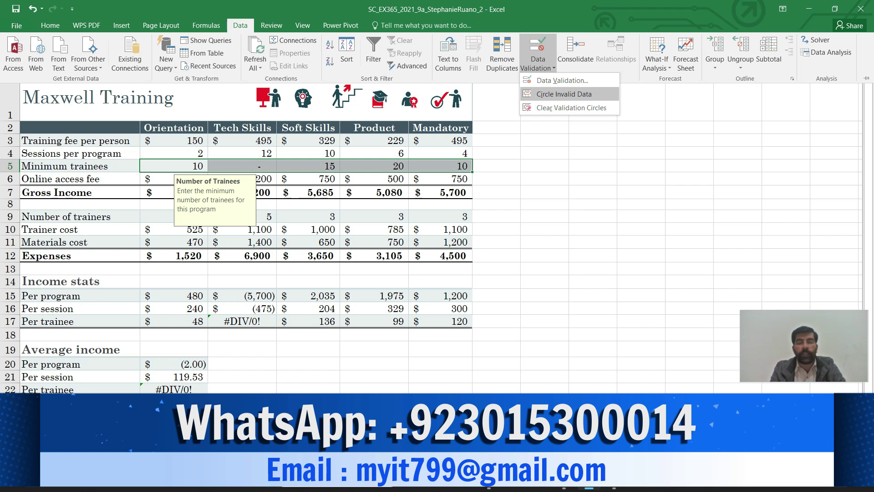
click(563, 94)
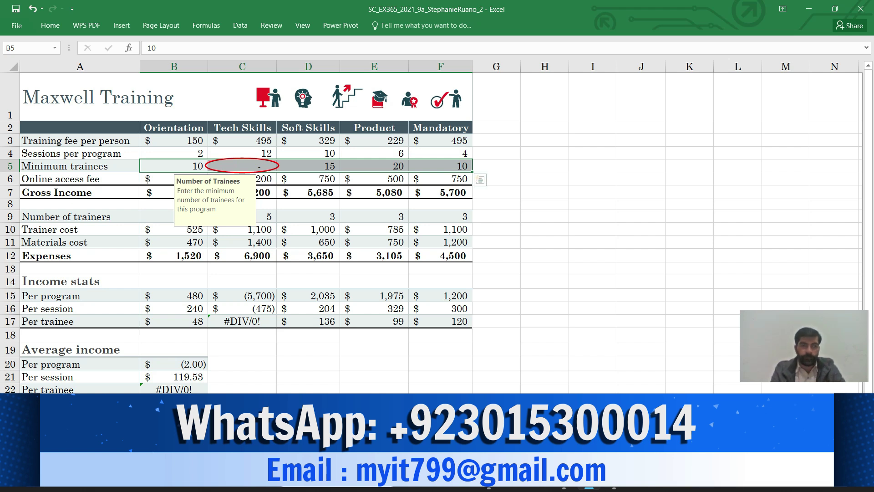
Switch to the Word instructions and highlight instruction 5b about the Tech Skills minimum number of trainees in yellow.
mouse_move(563, 479)
click(563, 423)
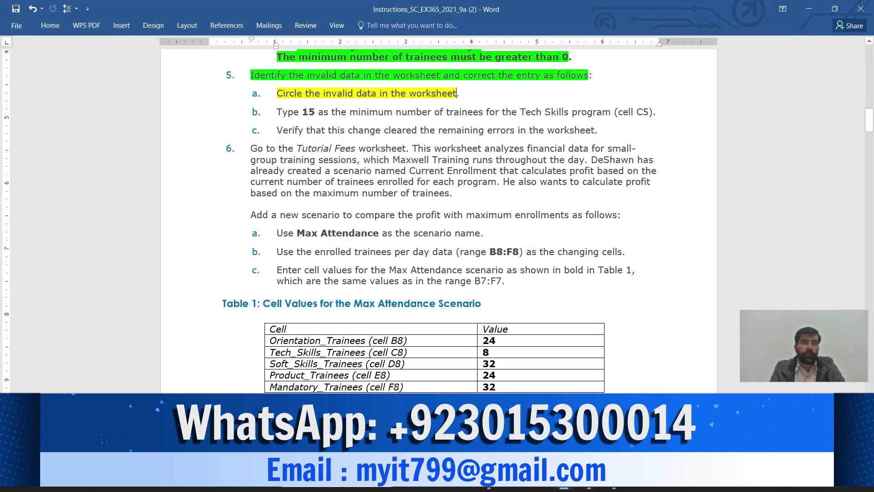
drag(276, 112, 662, 114)
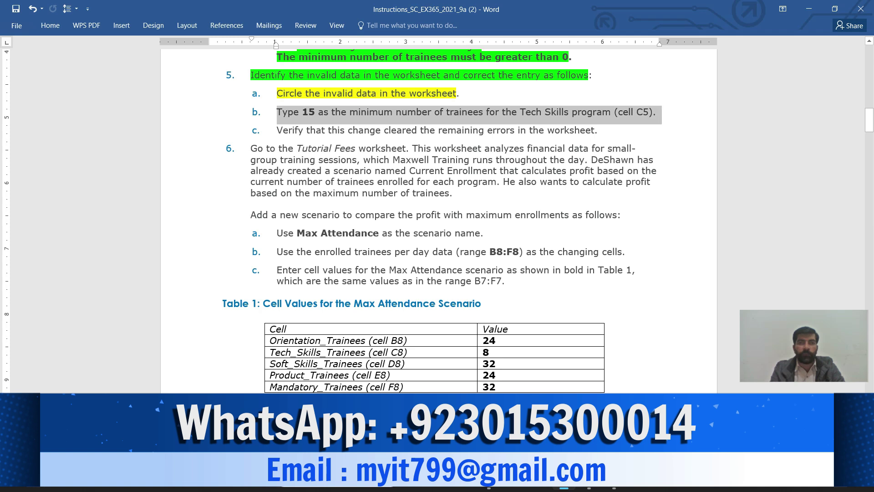
click(693, 95)
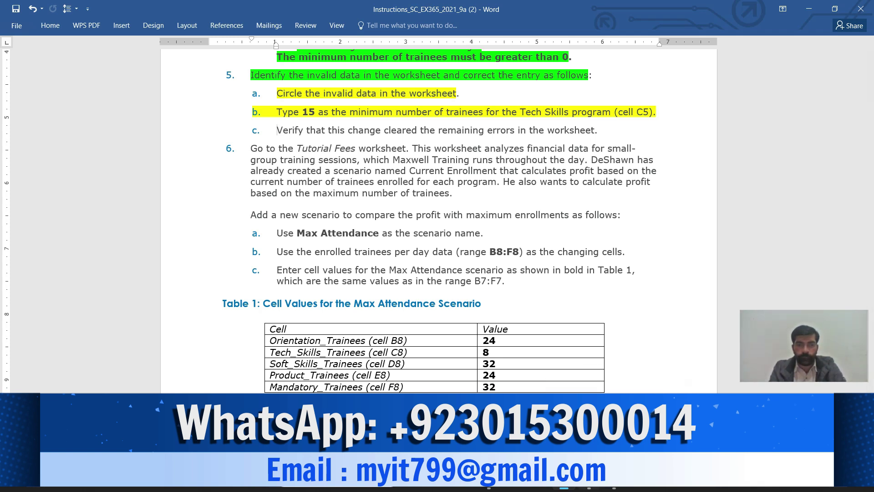
Switch to the Excel workbook and enter 15 as the Tech Skills minimum trainees in cell C5.
click(589, 487)
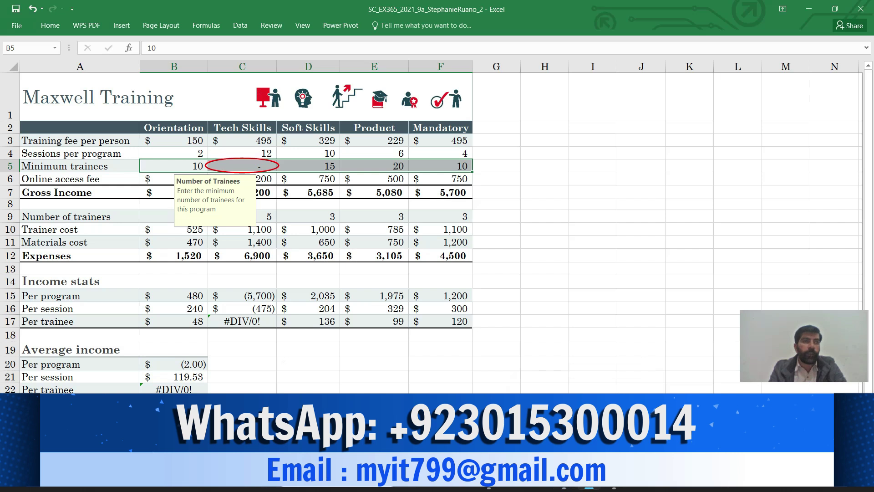
click(242, 166)
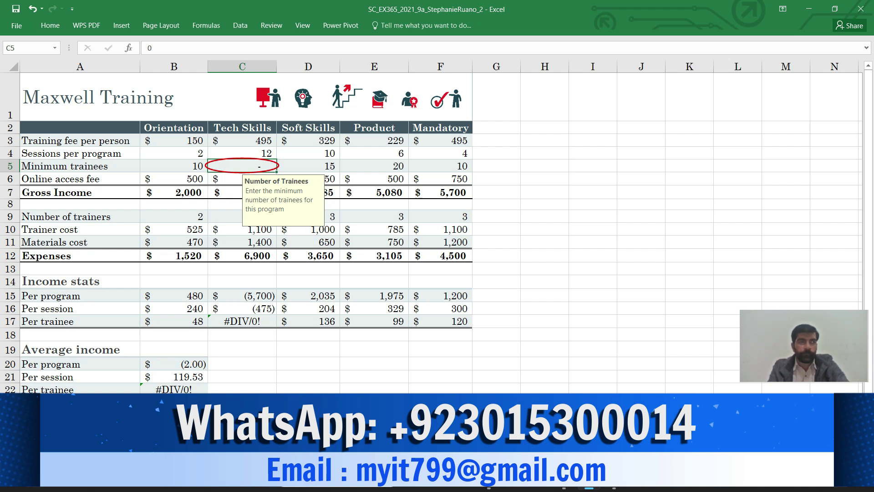
text(1)
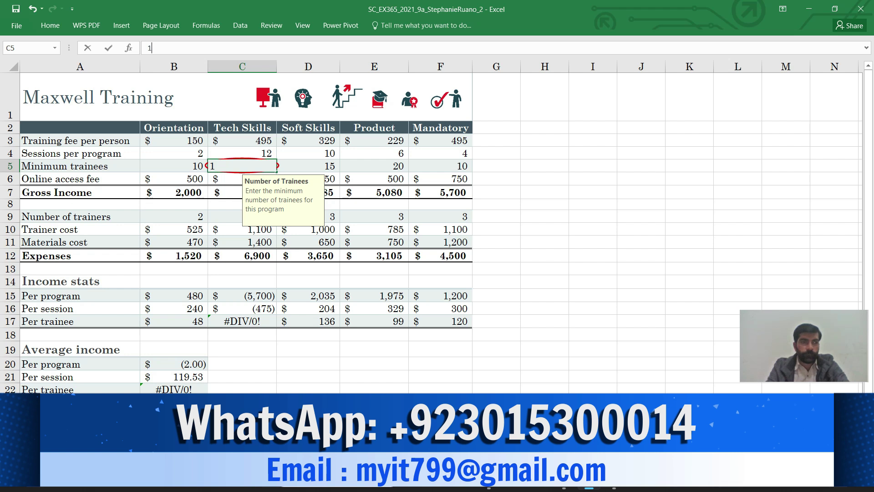
text(5)
key(Return)
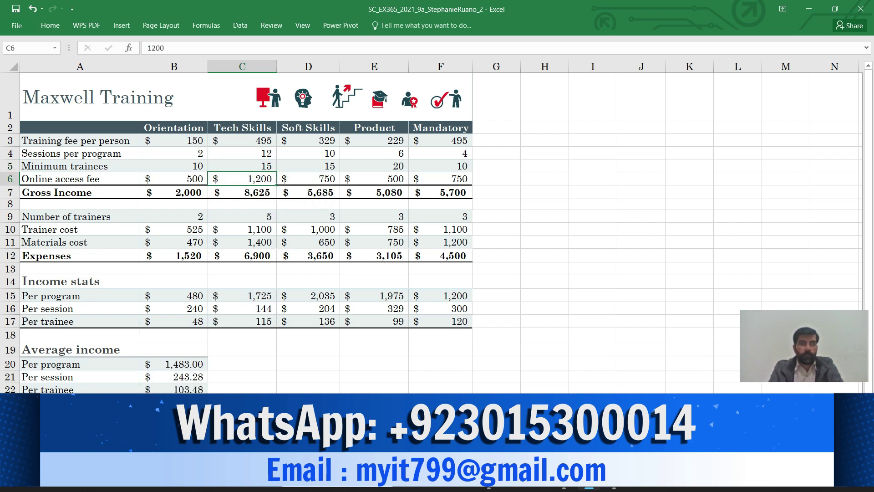
Switch to the Word instructions and highlight instruction 5c about verifying that the remaining errors are cleared in yellow.
mouse_move(564, 478)
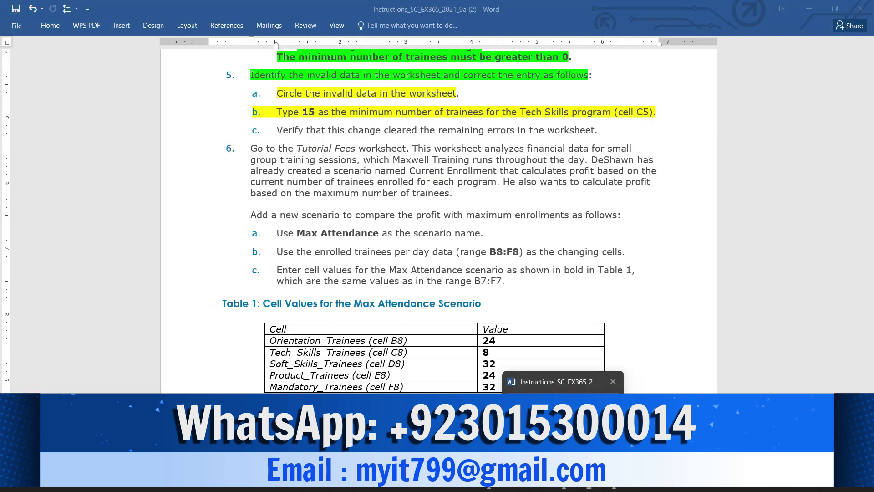
click(563, 424)
drag(277, 131, 594, 131)
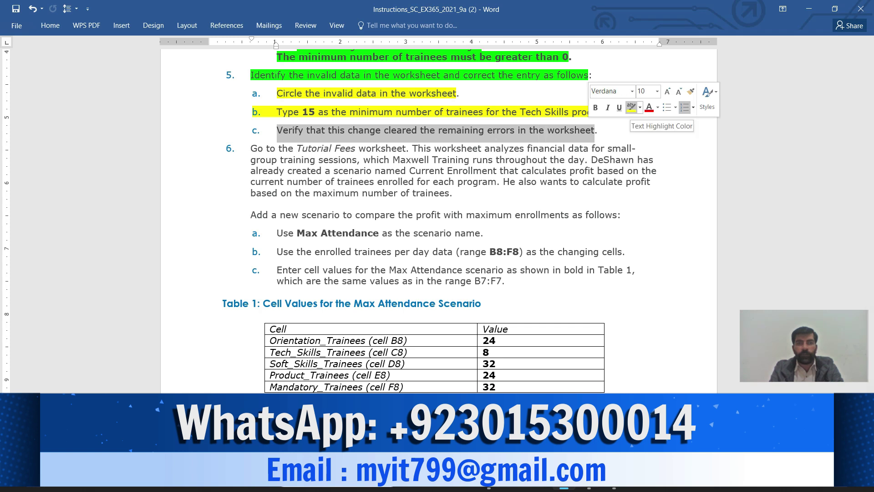
click(631, 107)
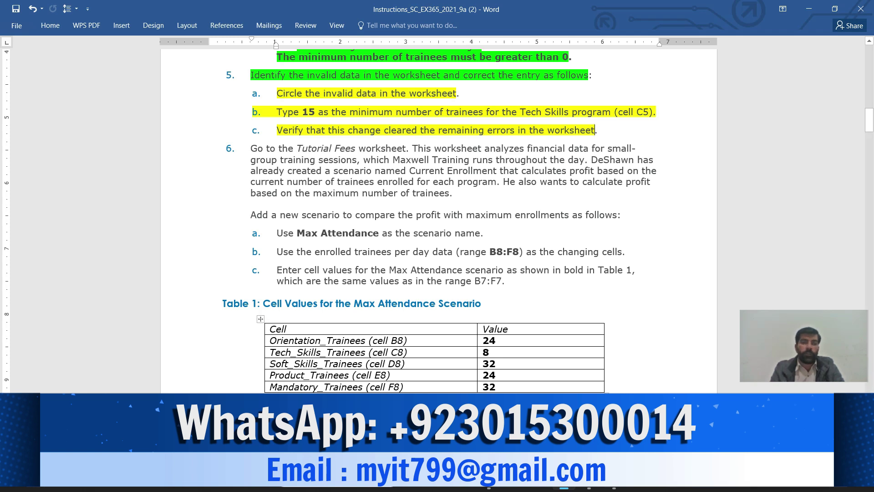
Switch to the Excel workbook to check the worksheet for remaining errors, and return to the Word instructions.
mouse_move(564, 488)
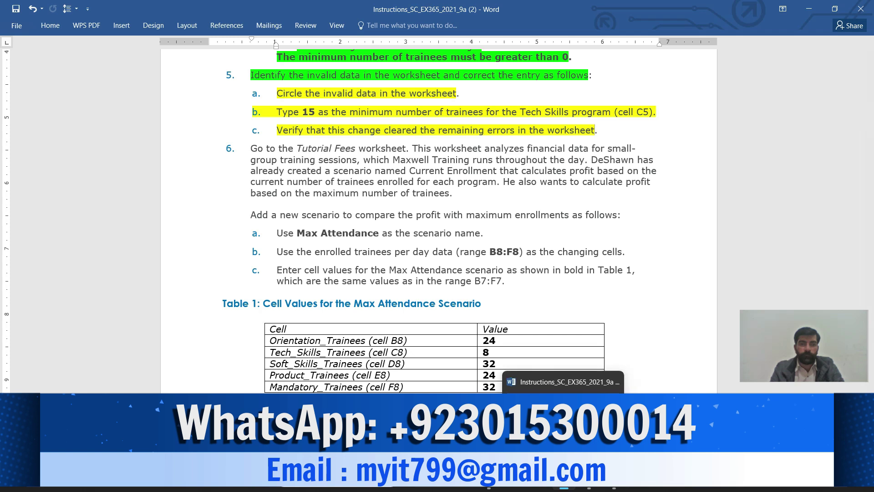
click(588, 488)
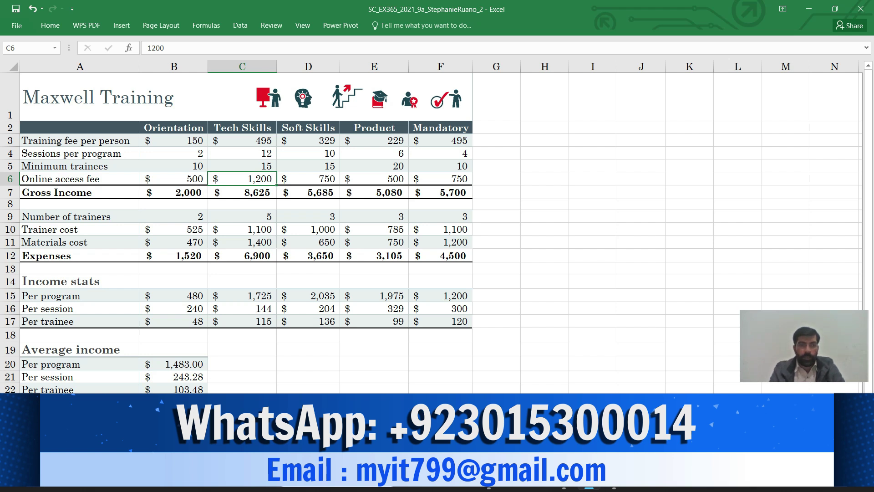
mouse_move(563, 480)
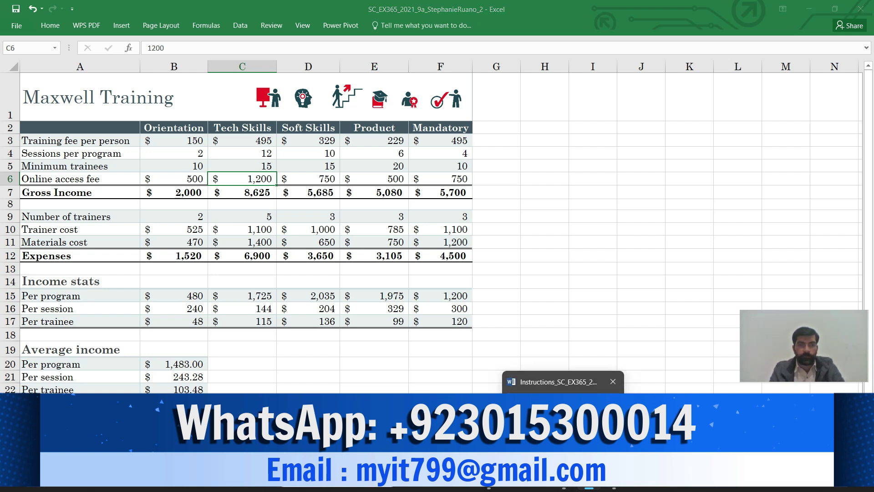
click(564, 428)
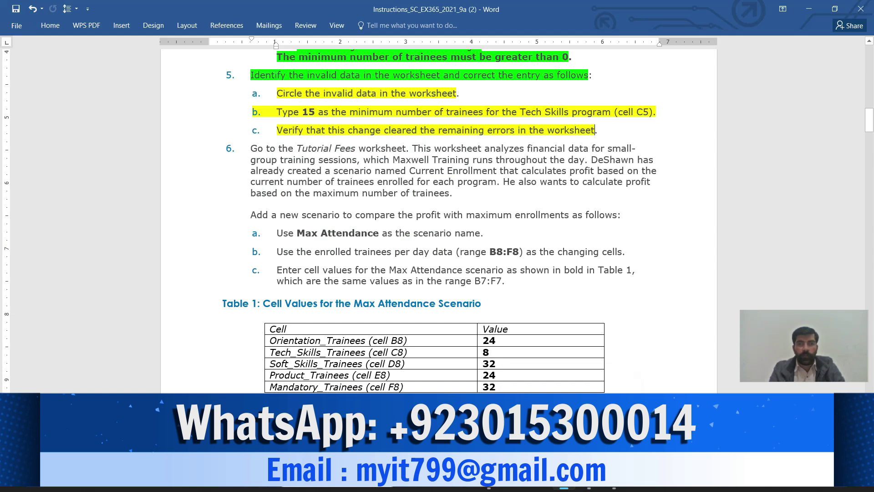